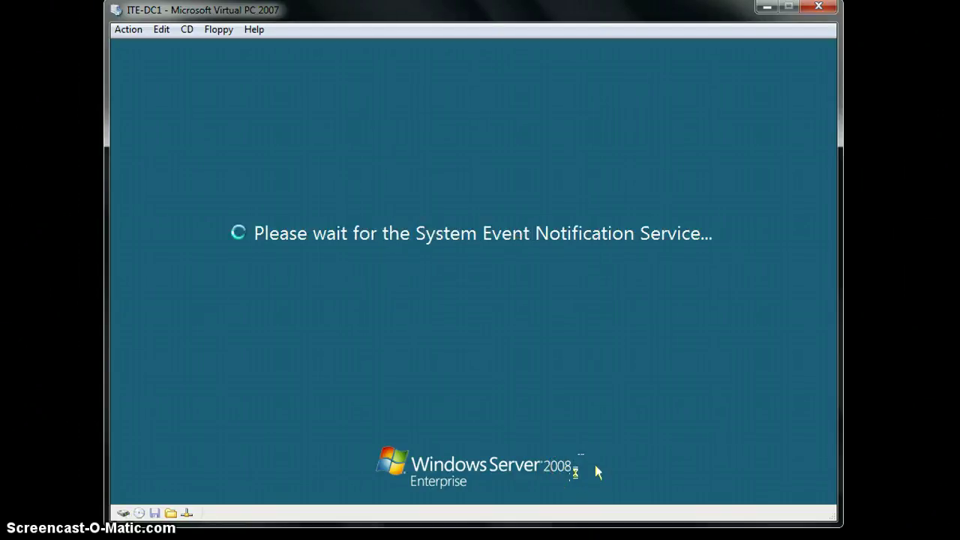
Step: Wait for ITE-DC1 to finish signing in and show the Administrator desktop
click(598, 469)
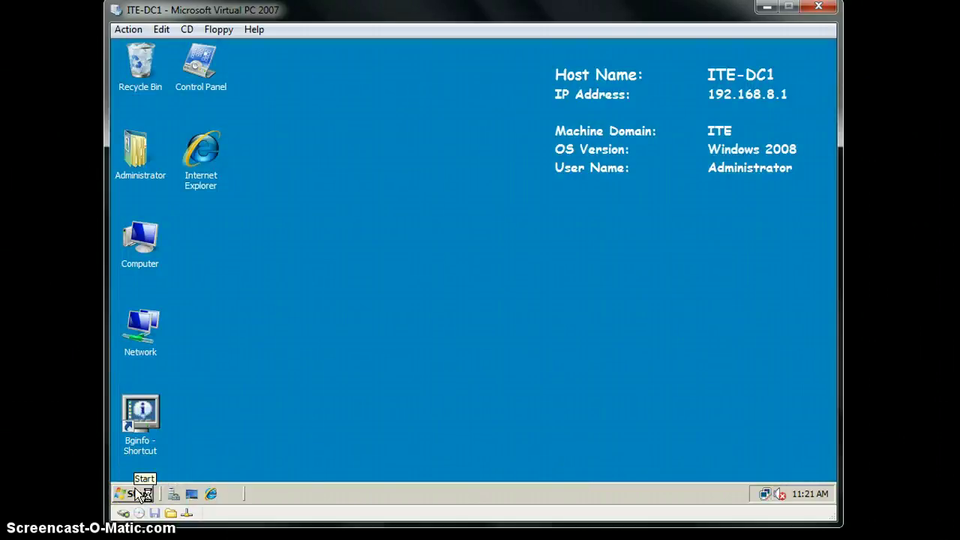
Step: Launch Computer Management from the Start menu's Administrative Tools
click(138, 493)
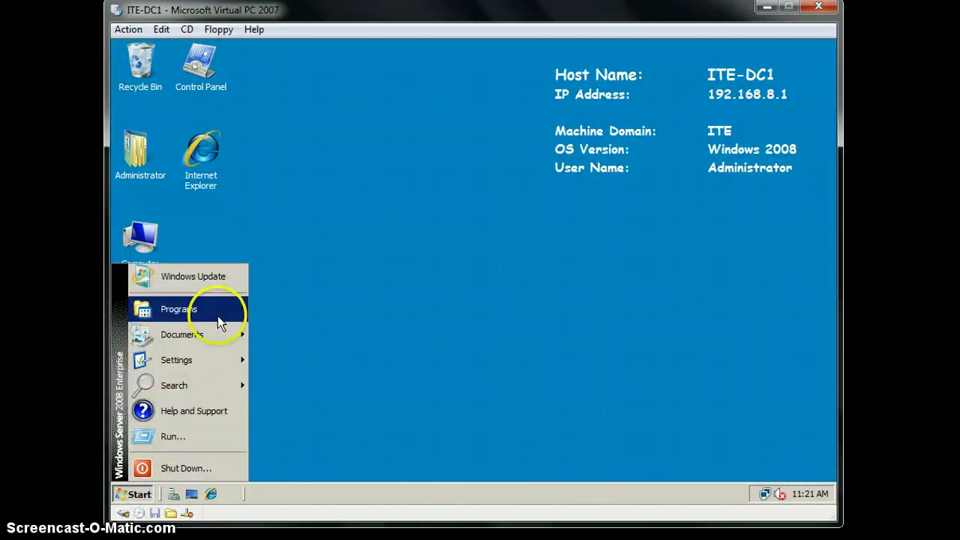
mouse_move(217, 316)
click(300, 320)
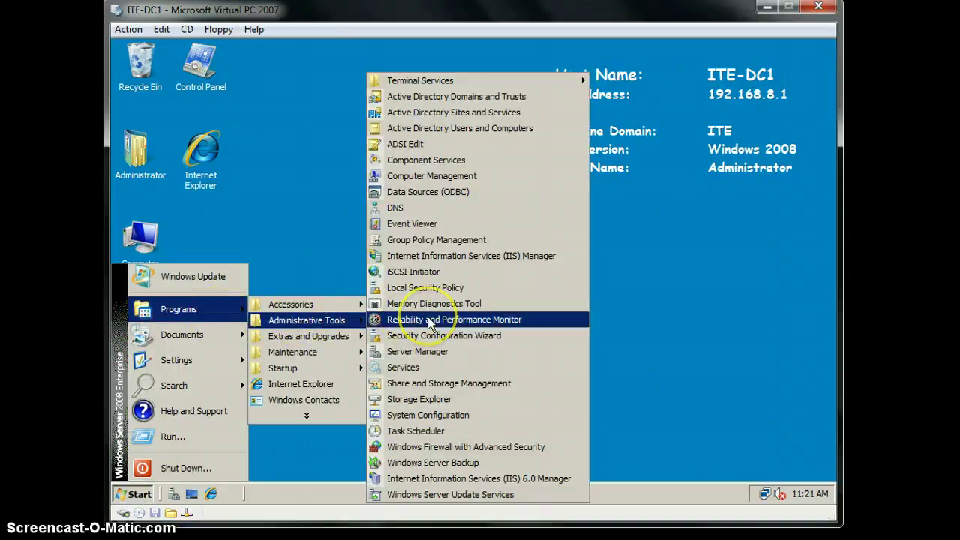
click(465, 177)
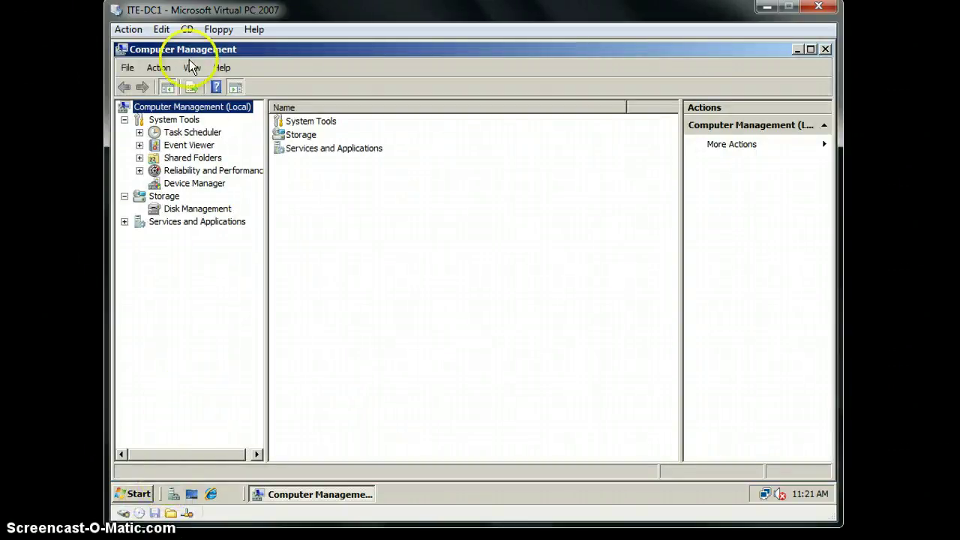
Step: Enable shadow copies on C:\ via Shared Folders, then create two more snapshots for three total
right_click(203, 160)
mouse_move(229, 163)
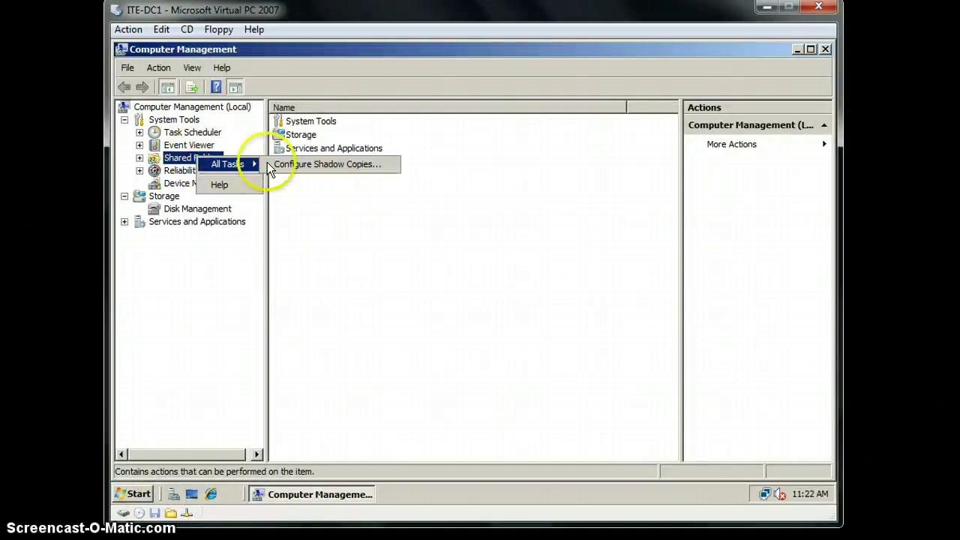
click(290, 164)
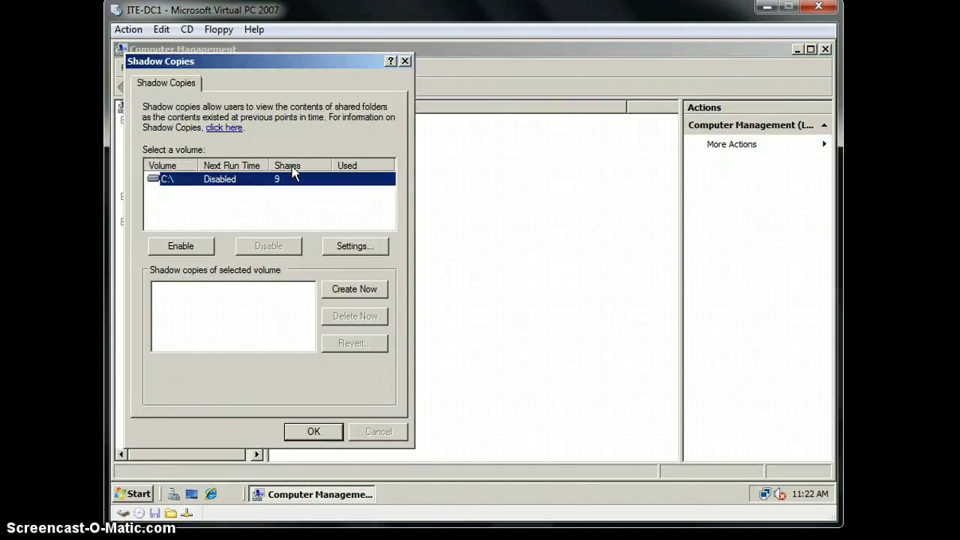
click(188, 246)
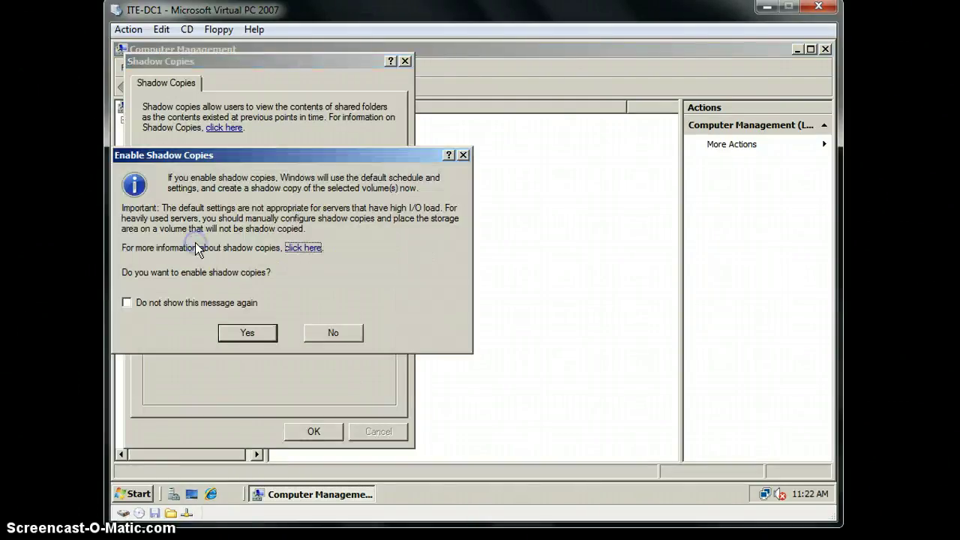
click(200, 304)
click(241, 332)
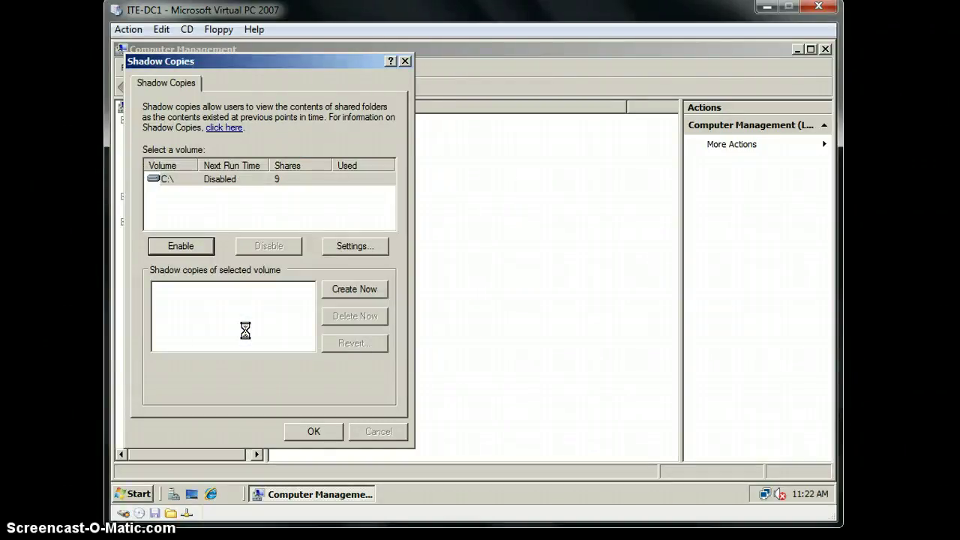
click(332, 300)
click(309, 399)
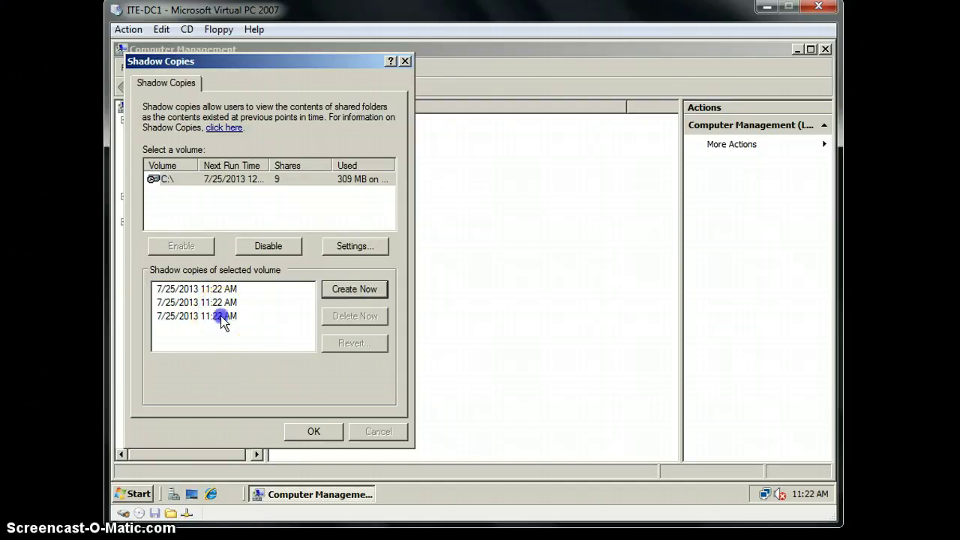
Step: Delete the third and second C:\ shadow copies, keeping one, and close the dialog with OK
click(222, 315)
click(352, 316)
click(525, 316)
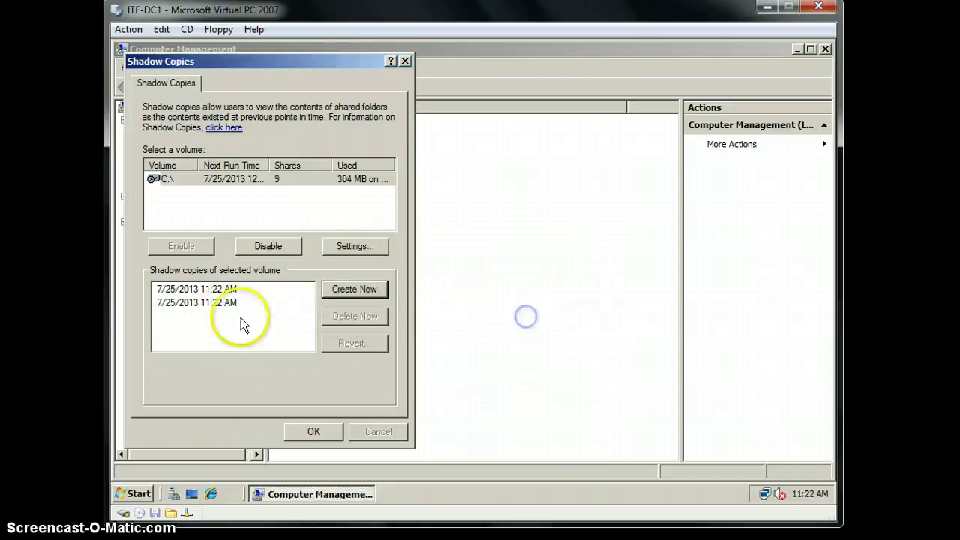
click(225, 303)
click(354, 315)
click(520, 317)
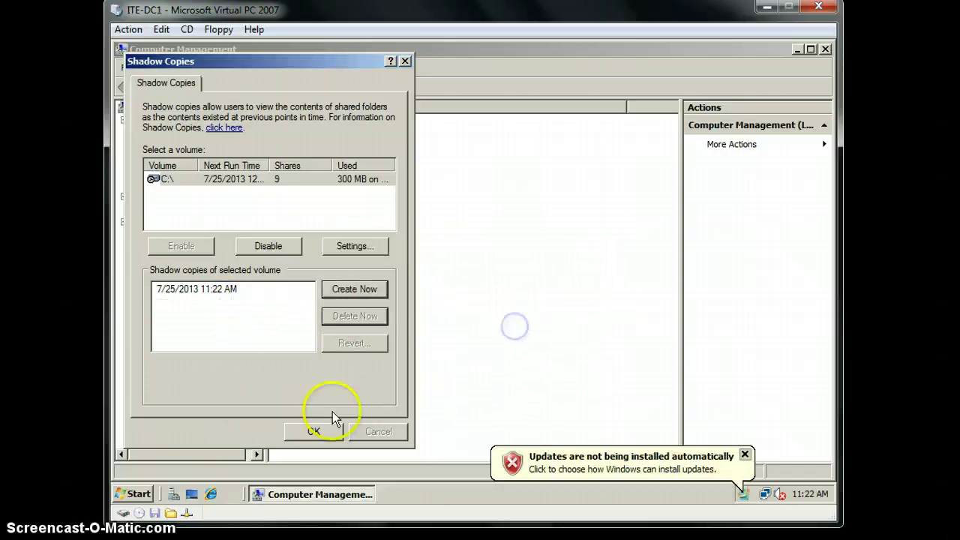
click(315, 431)
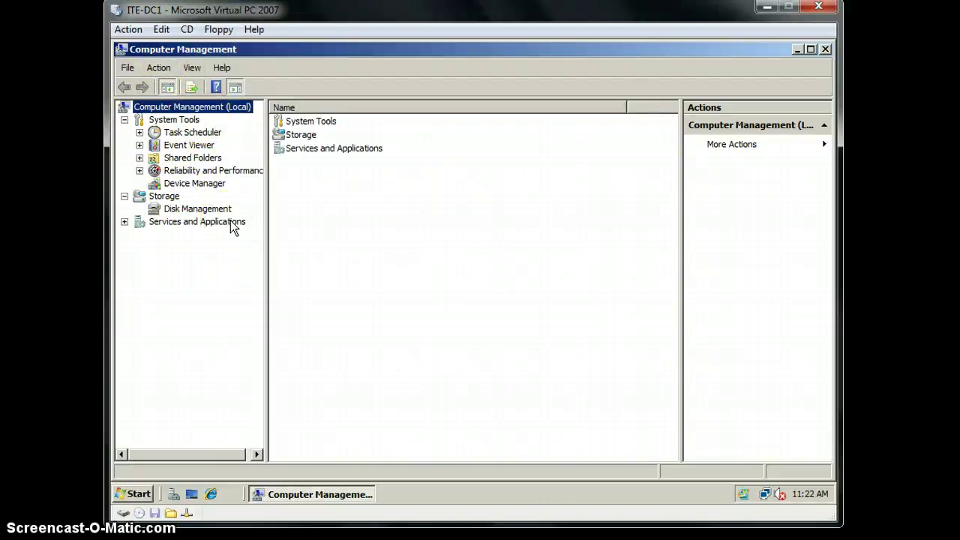
Step: Show the Task Scheduler summary under System Tools in Computer Management
click(196, 192)
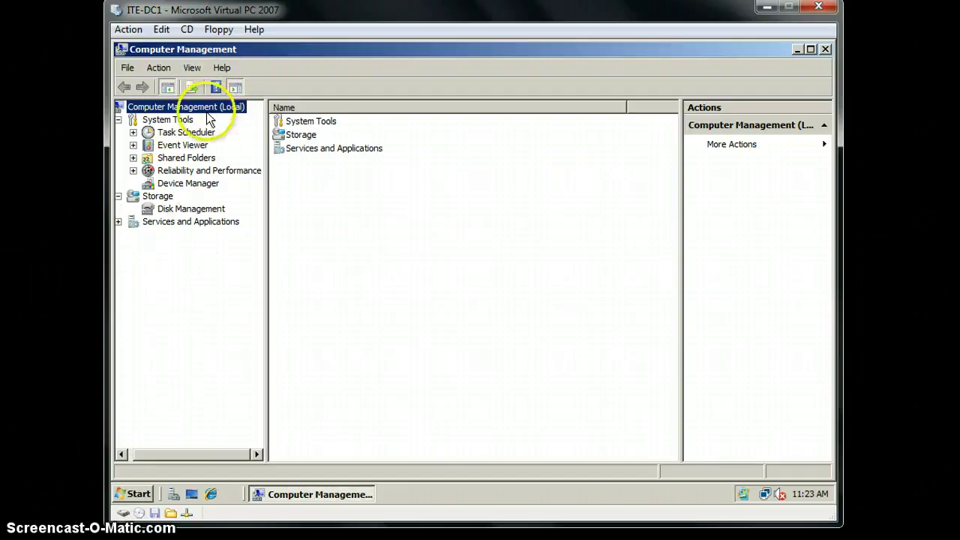
click(201, 134)
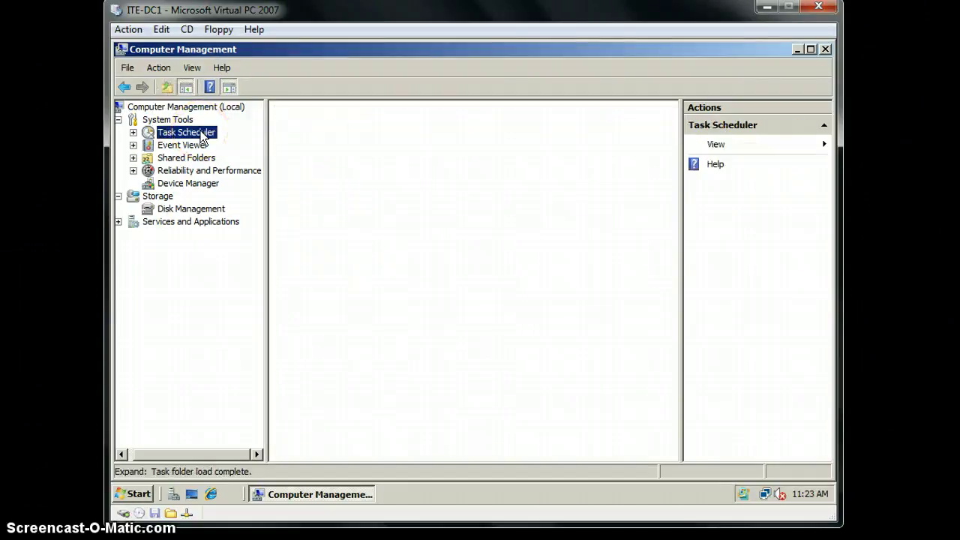
click(212, 135)
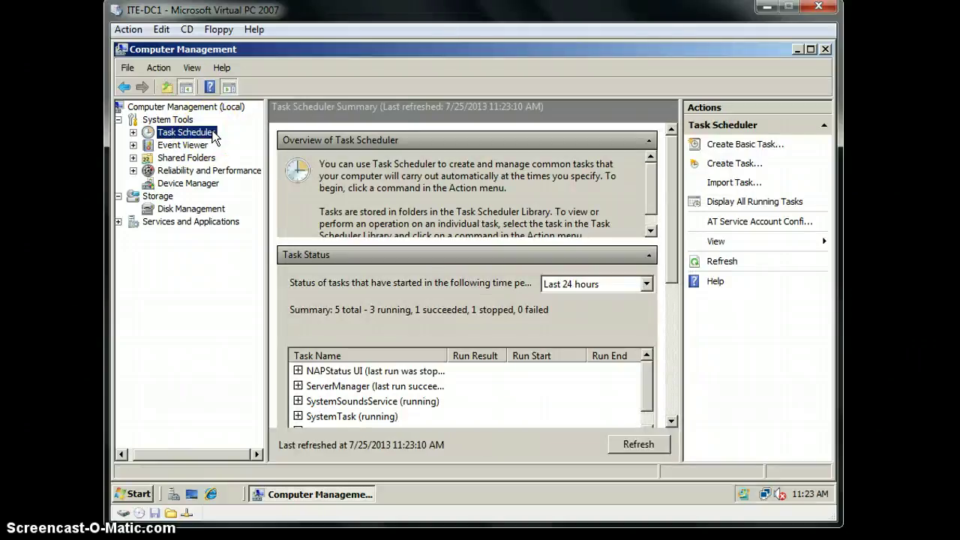
click(773, 135)
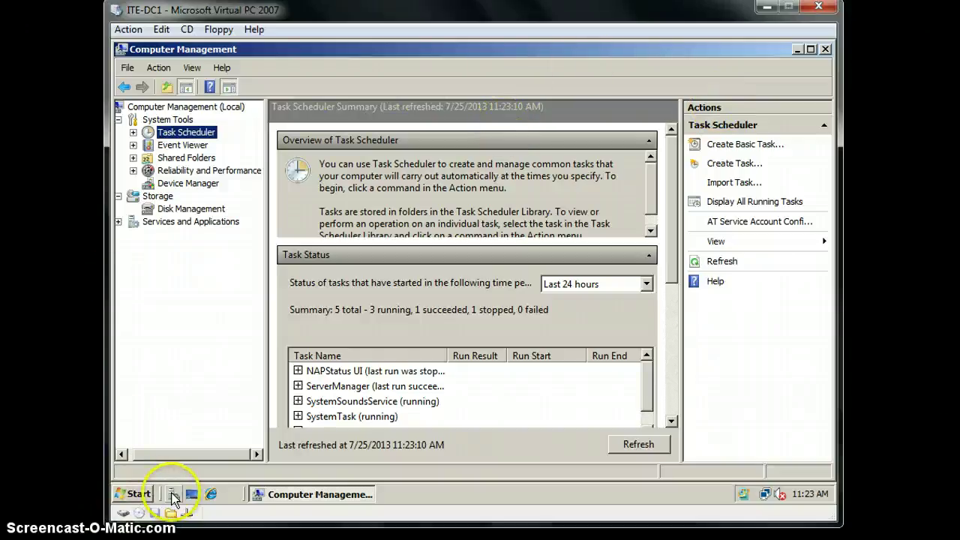
Step: Open the C:\ shadow copy schedule, showing weekly 7:00 AM runs Monday through Friday
click(133, 494)
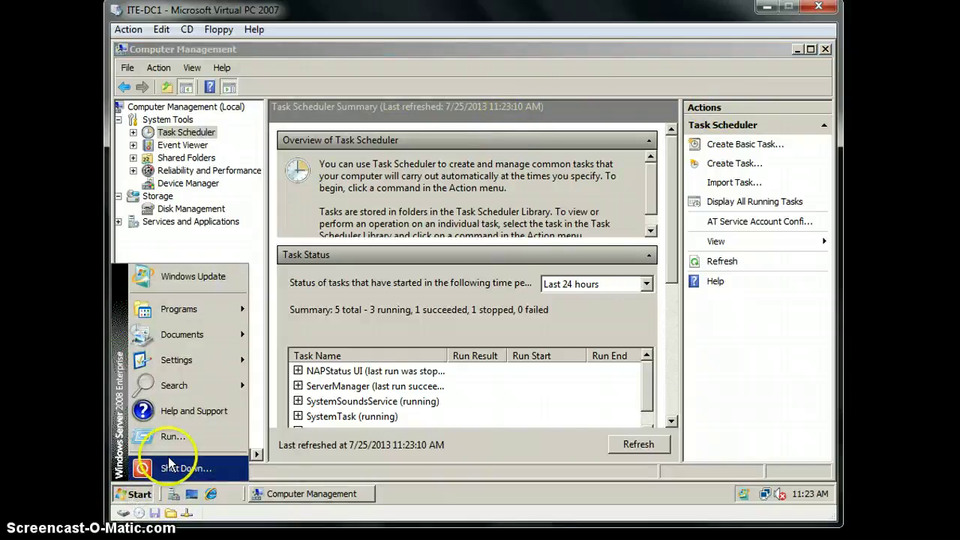
mouse_move(186, 365)
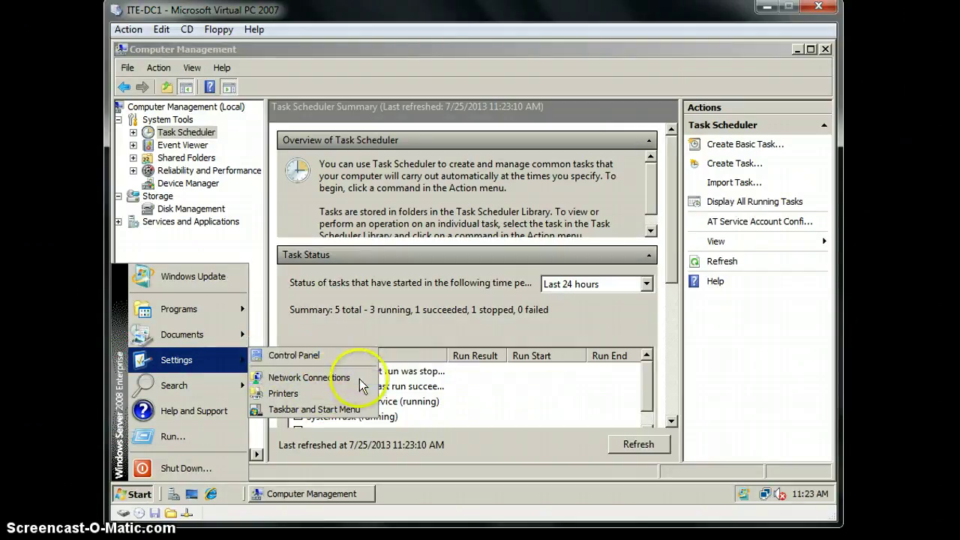
click(504, 411)
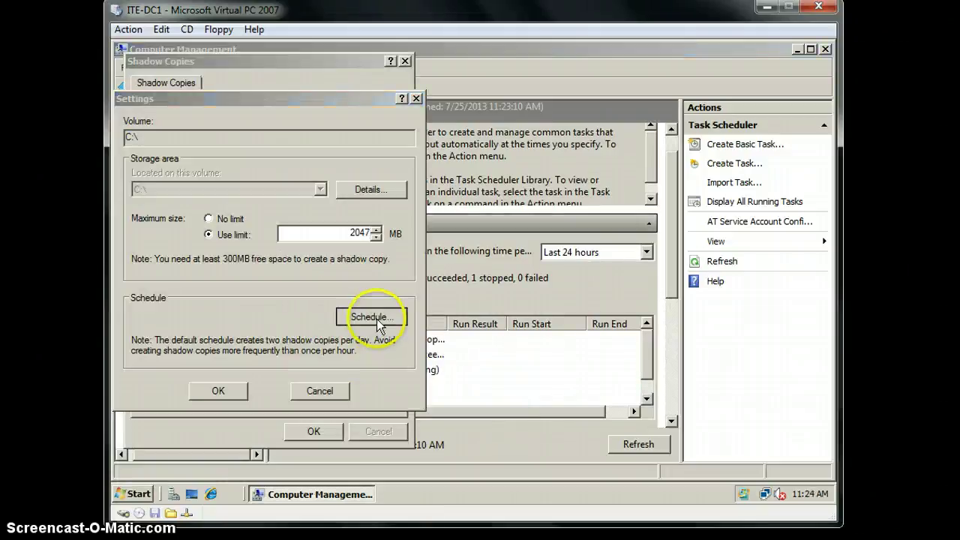
click(377, 319)
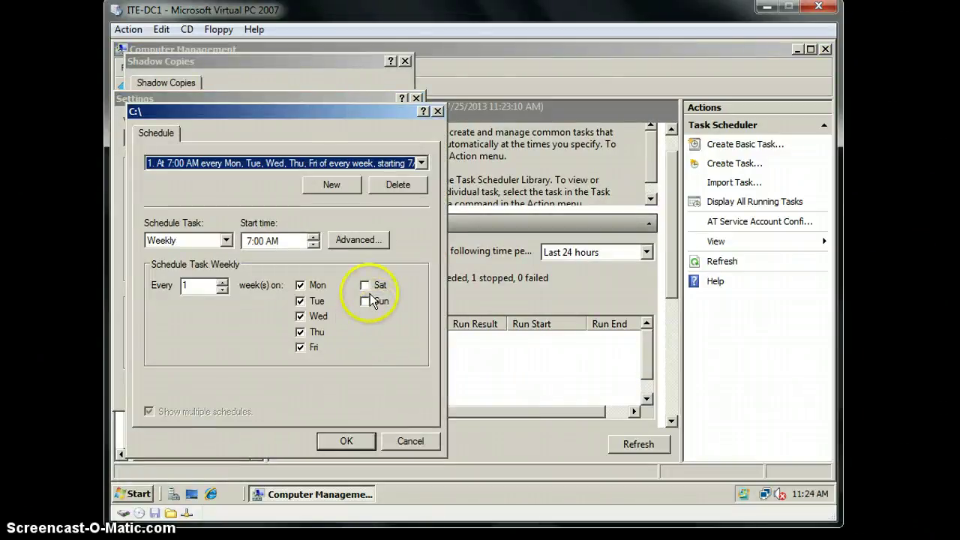
Step: Change the C:\ shadow copy days to Saturday and Sunday, dropping Monday through Friday
click(364, 285)
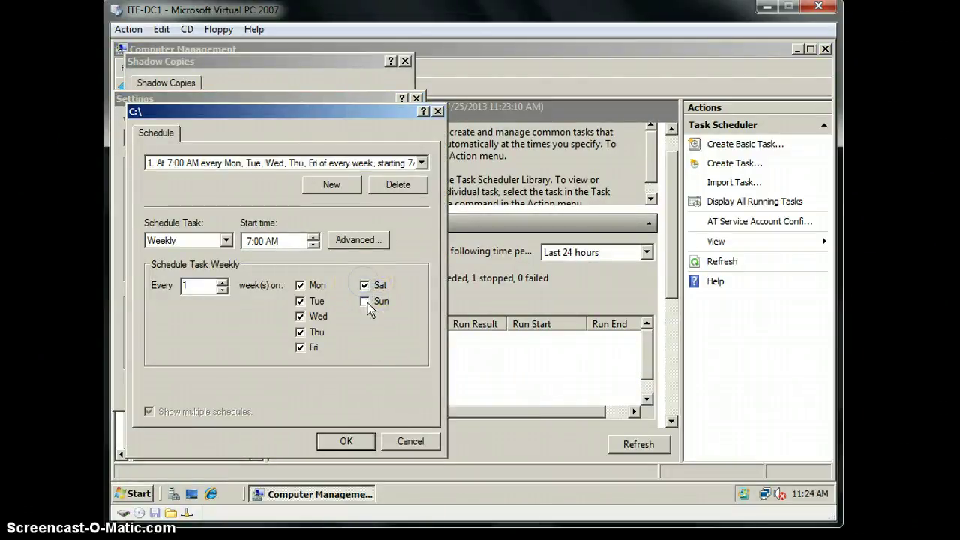
click(365, 301)
click(300, 285)
click(300, 301)
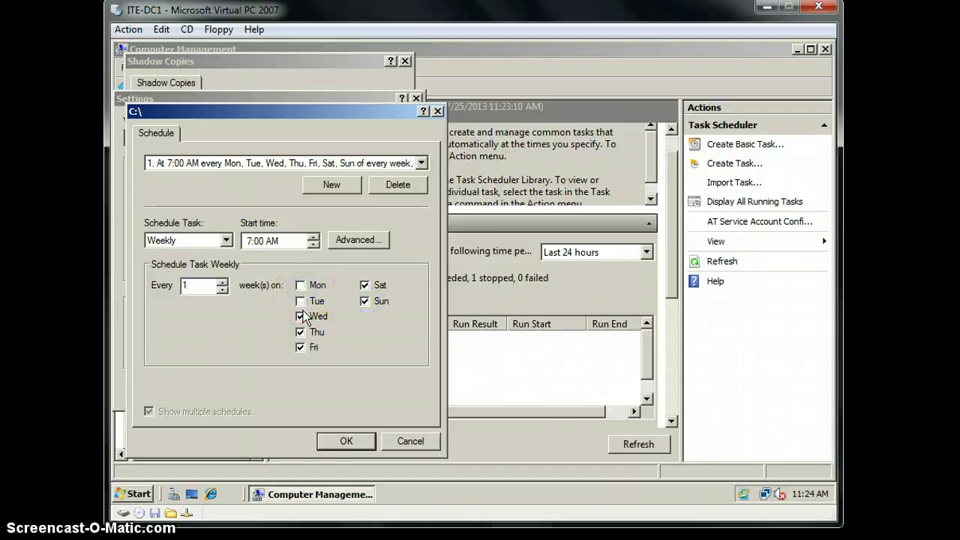
click(300, 316)
click(300, 332)
click(301, 347)
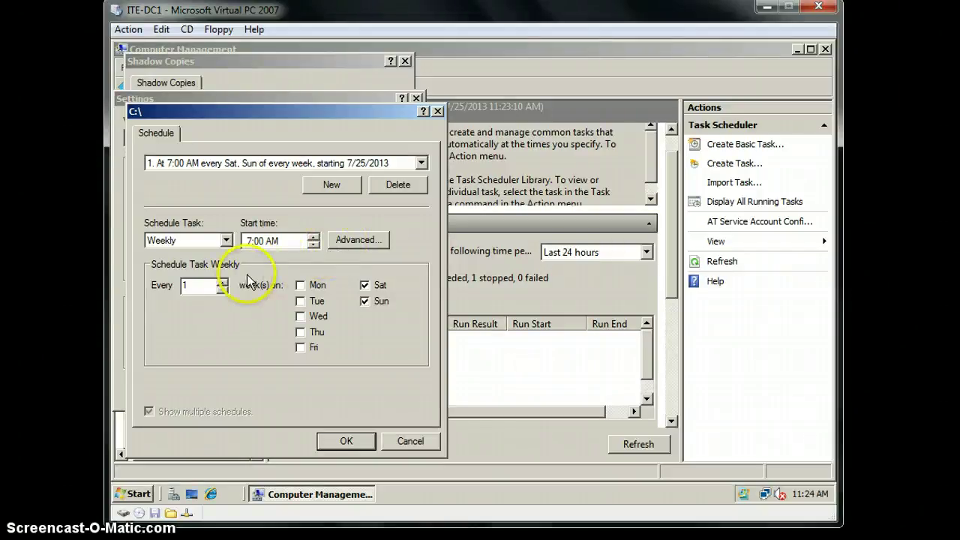
Step: Pick the weekend 7:00 AM schedule, leave advanced options unchanged, and accept it
click(422, 163)
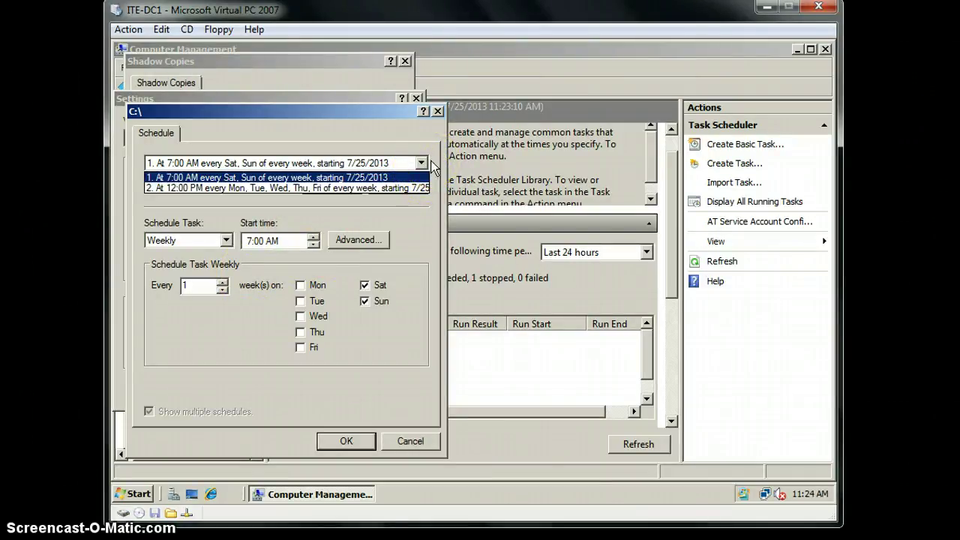
click(422, 179)
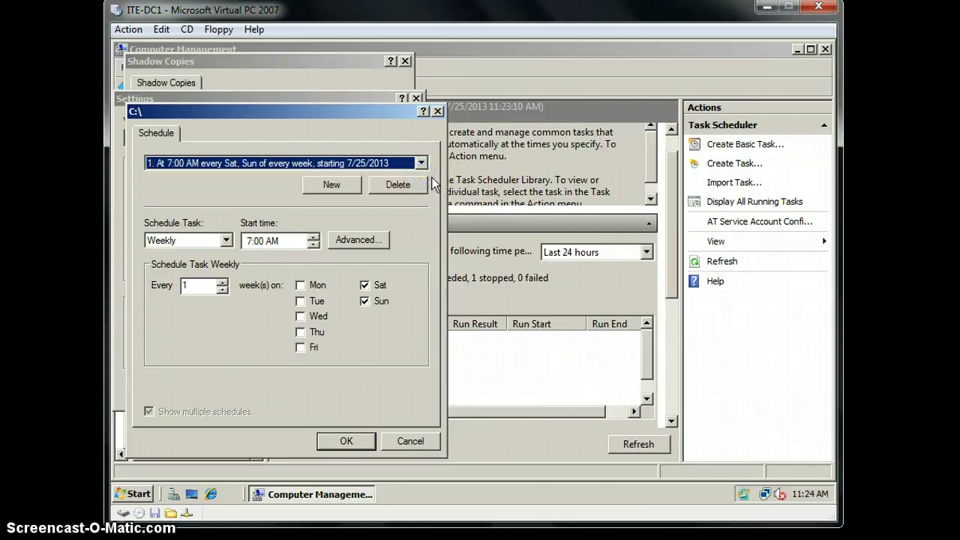
click(337, 287)
click(356, 240)
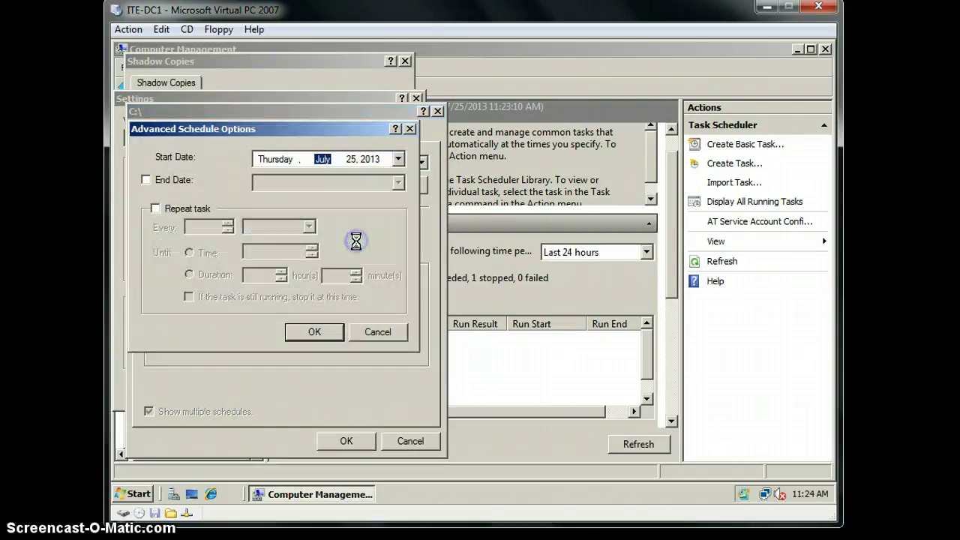
click(384, 336)
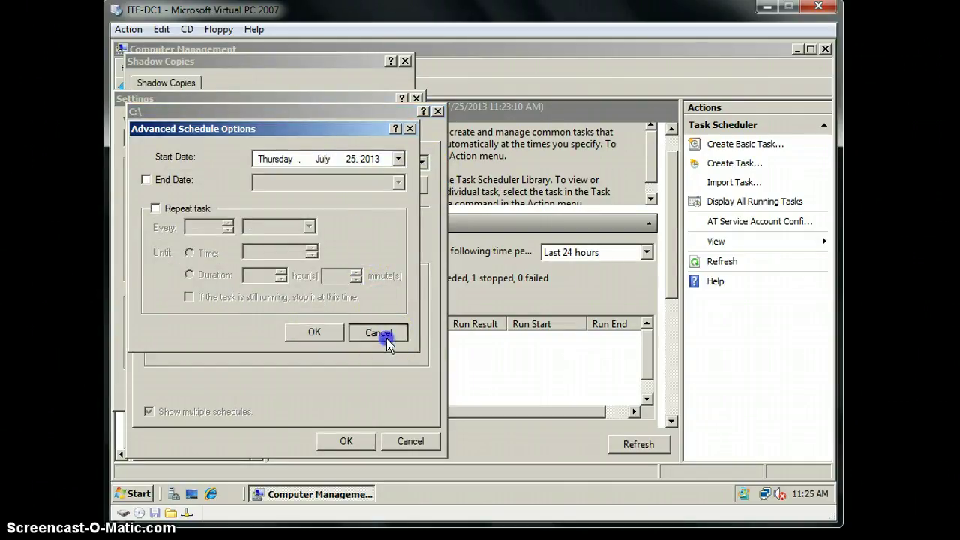
click(348, 443)
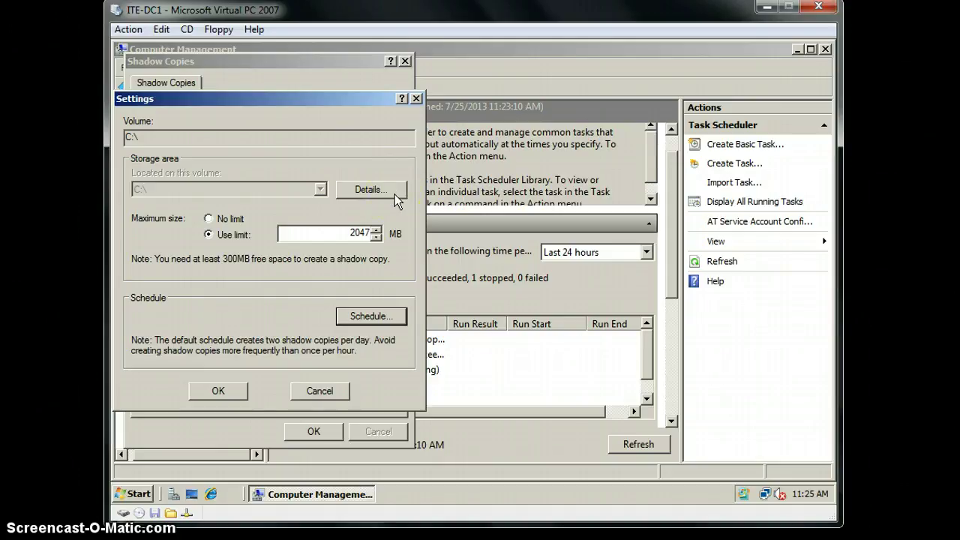
Step: Set the weekend shadow copy start time to 12:00 PM and OK the Schedule, Settings and Shadow Copies dialogs
click(378, 318)
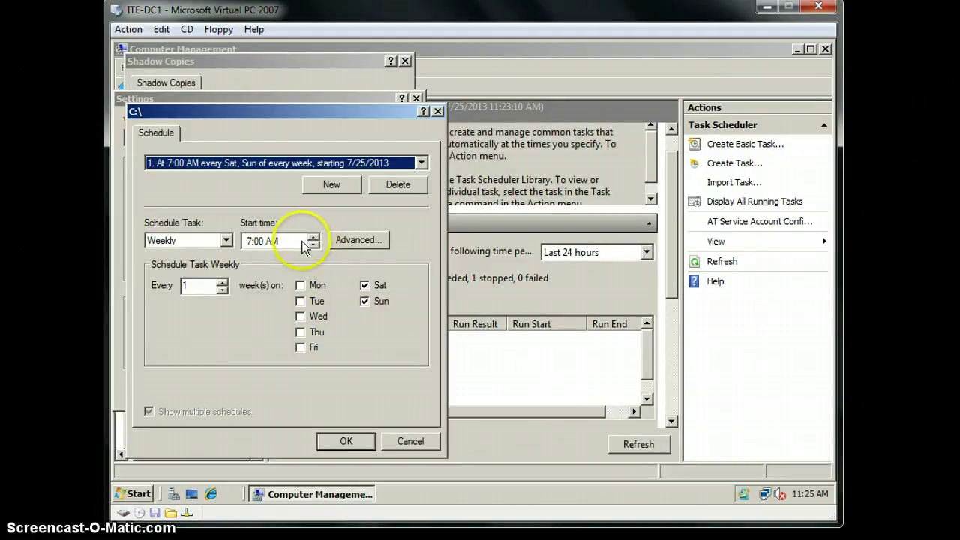
click(272, 242)
click(313, 236)
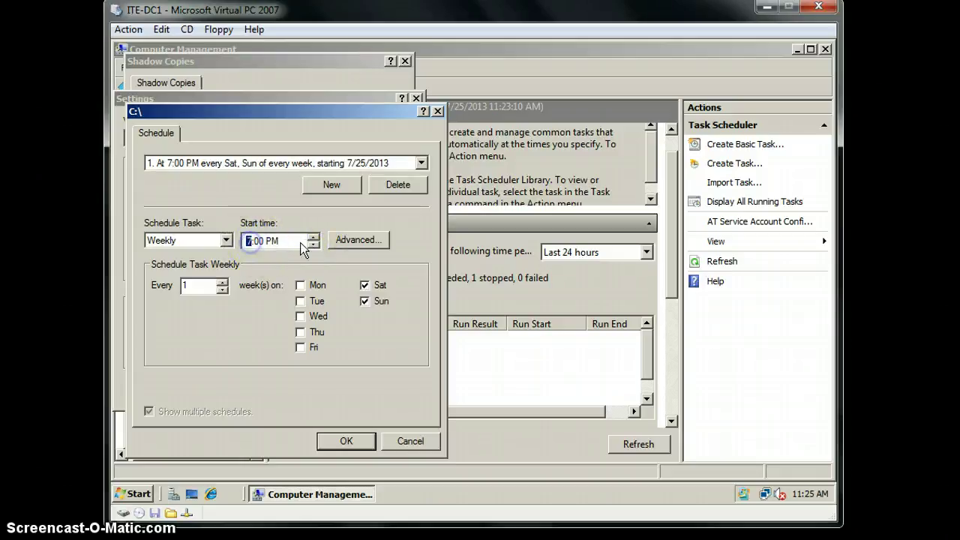
click(313, 243)
click(313, 238)
click(314, 239)
click(313, 239)
click(313, 238)
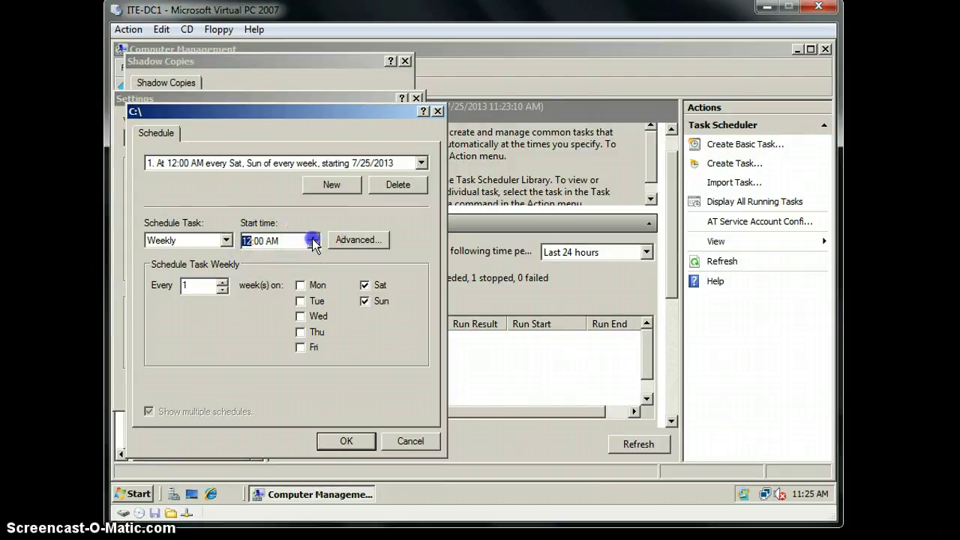
click(271, 241)
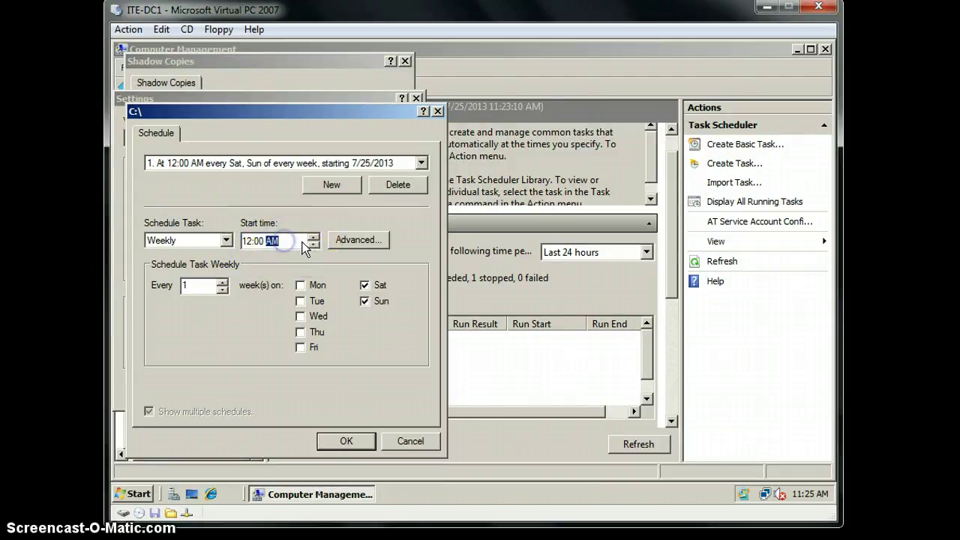
click(313, 240)
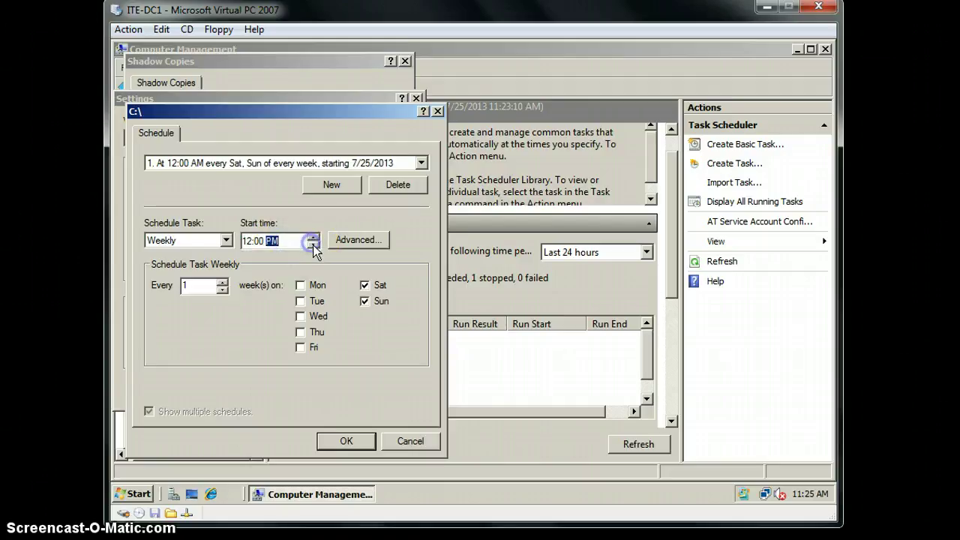
click(346, 441)
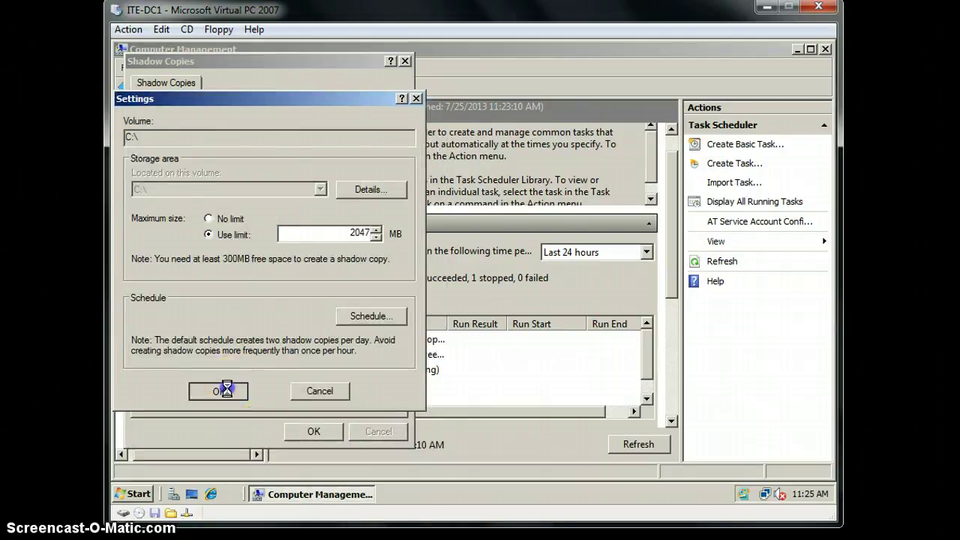
click(225, 391)
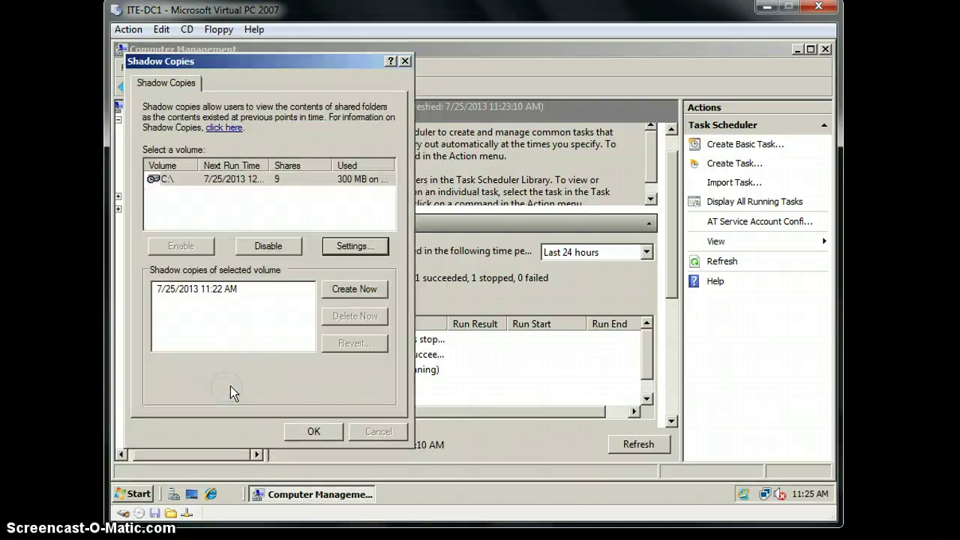
click(309, 433)
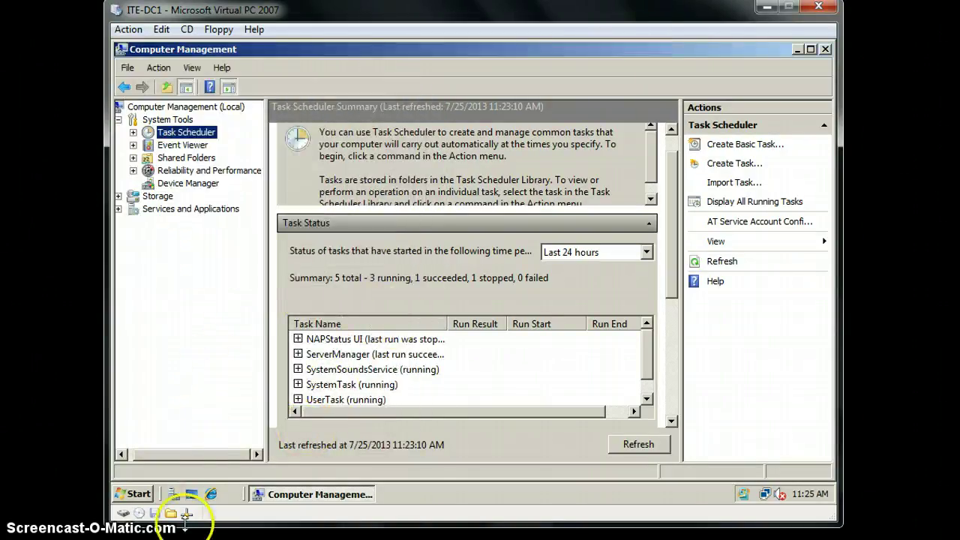
Step: Switch to the ITE-CL1 XP client and log on with the account password
mouse_move(218, 493)
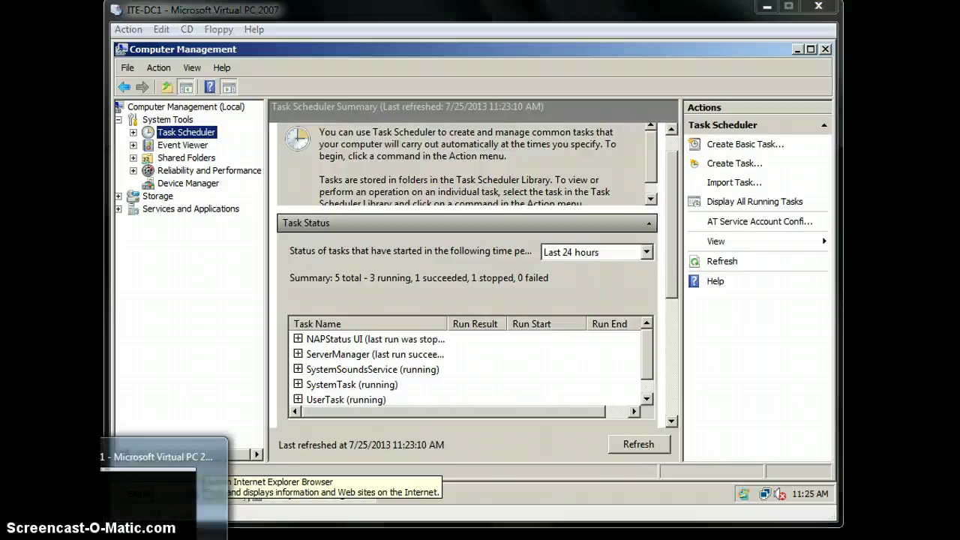
click(161, 455)
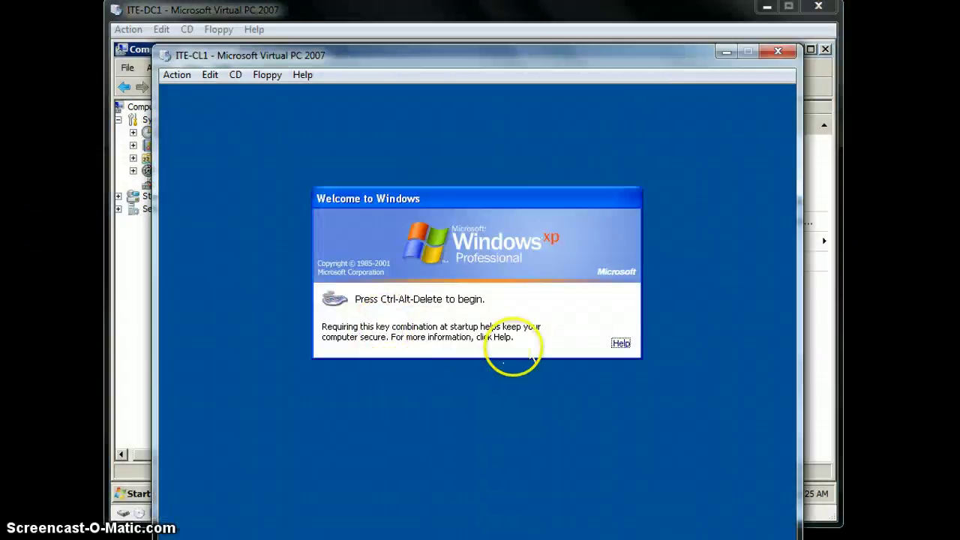
key(Return)
key(Return)
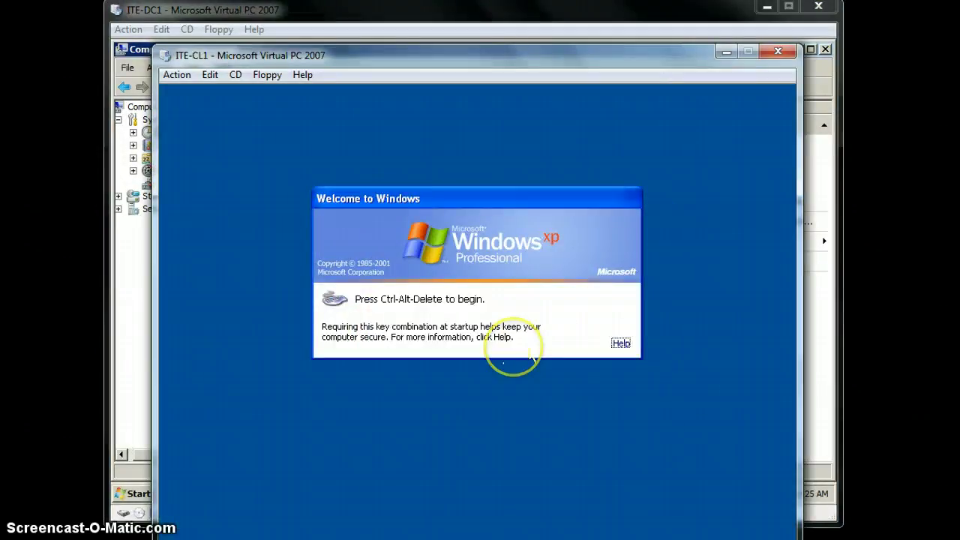
key(alt+Delete)
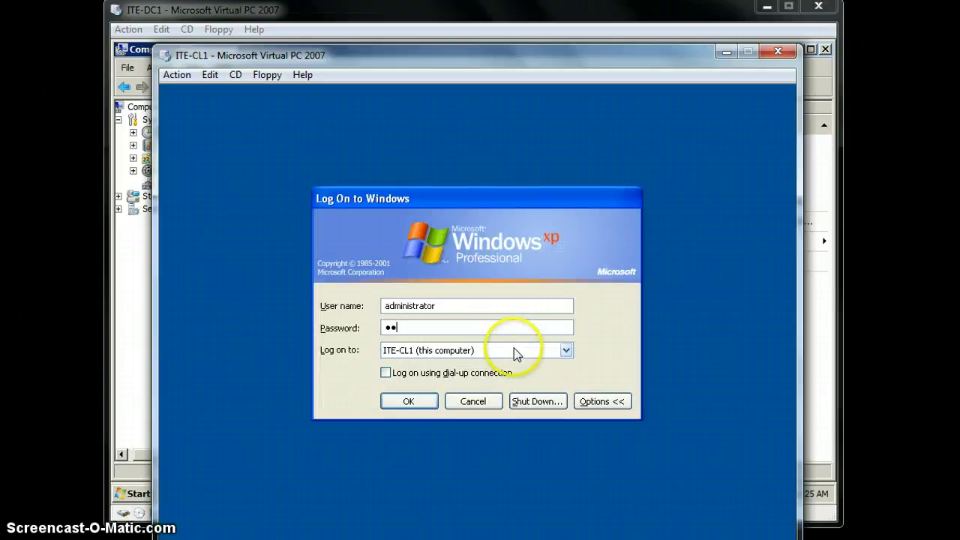
text(Pa$$w0rd)
key(Return)
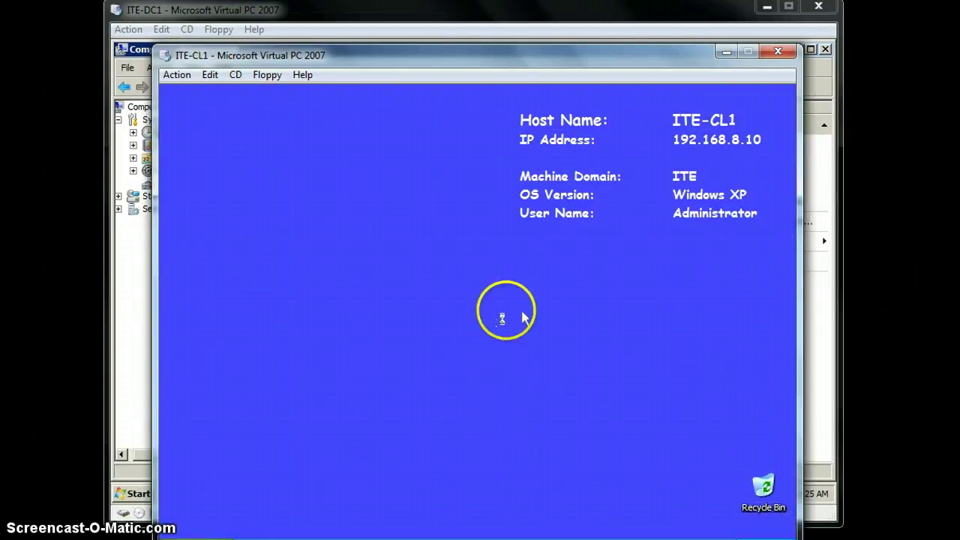
Step: Open the \\ITE-DC1\DATA share from the Run box, then close its window
drag(519, 58, 512, 10)
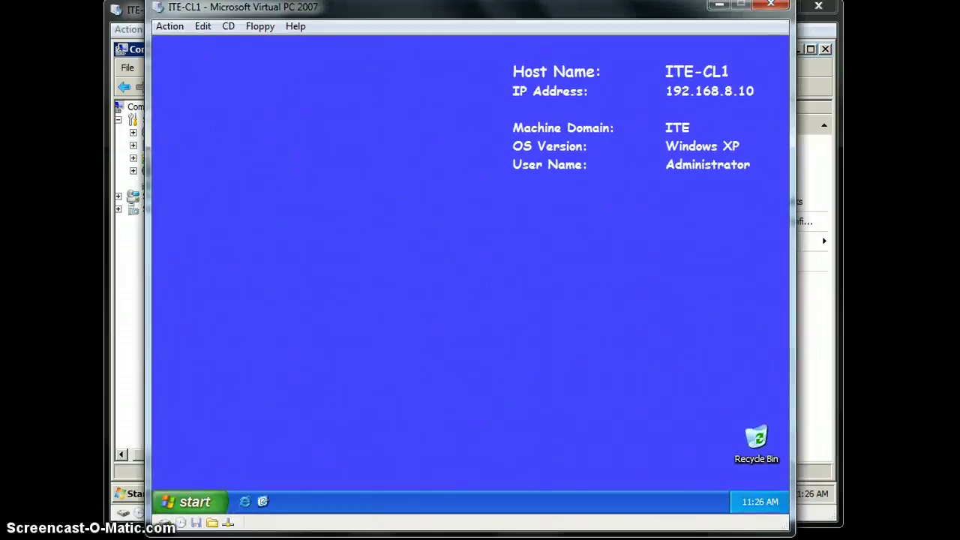
click(197, 501)
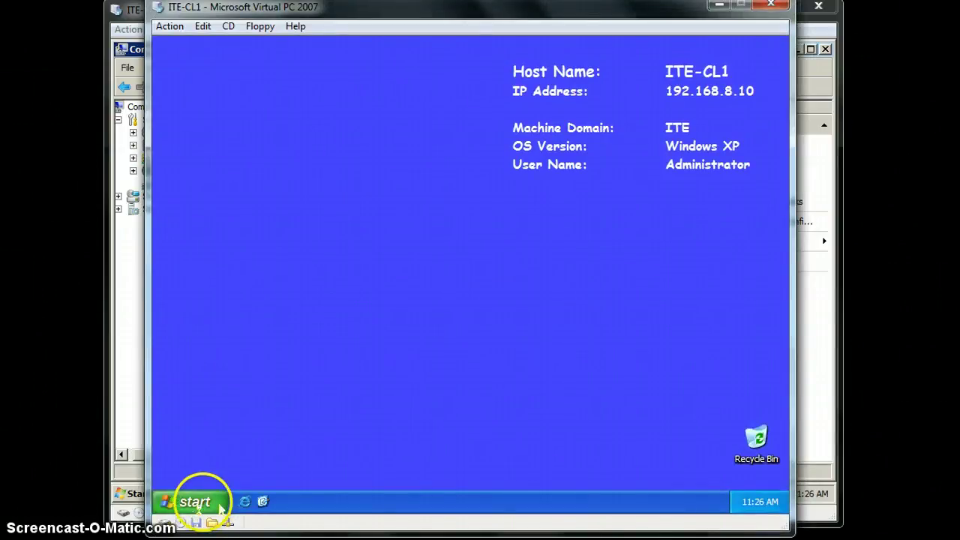
click(354, 441)
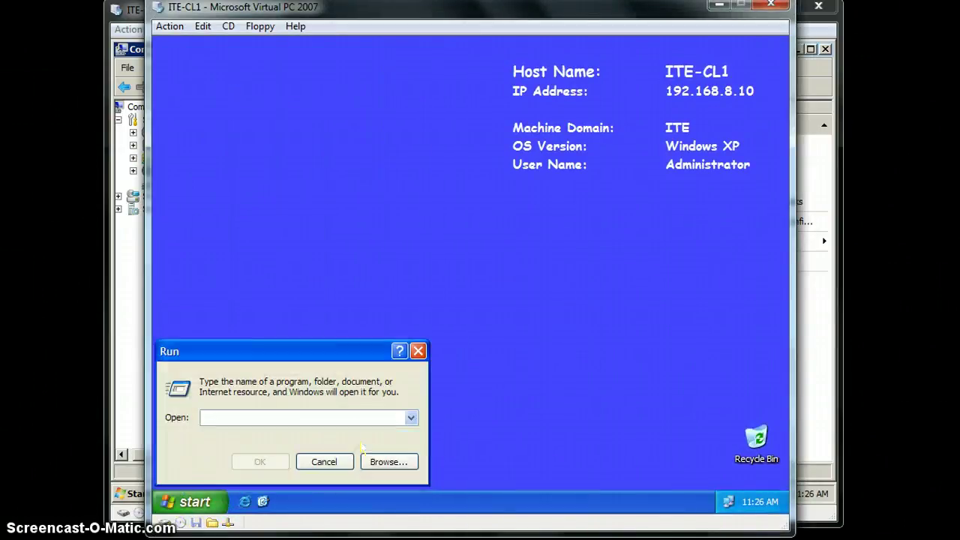
click(303, 421)
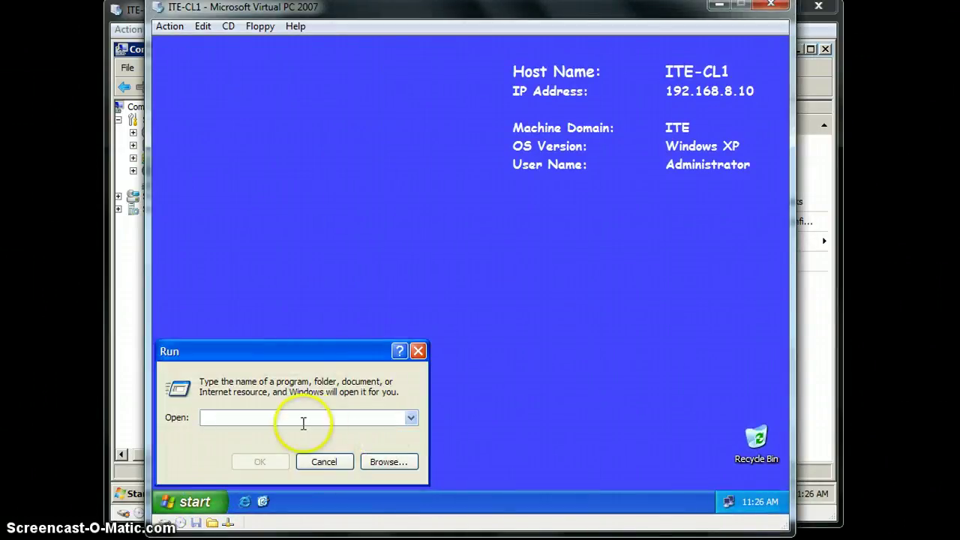
text(\\)
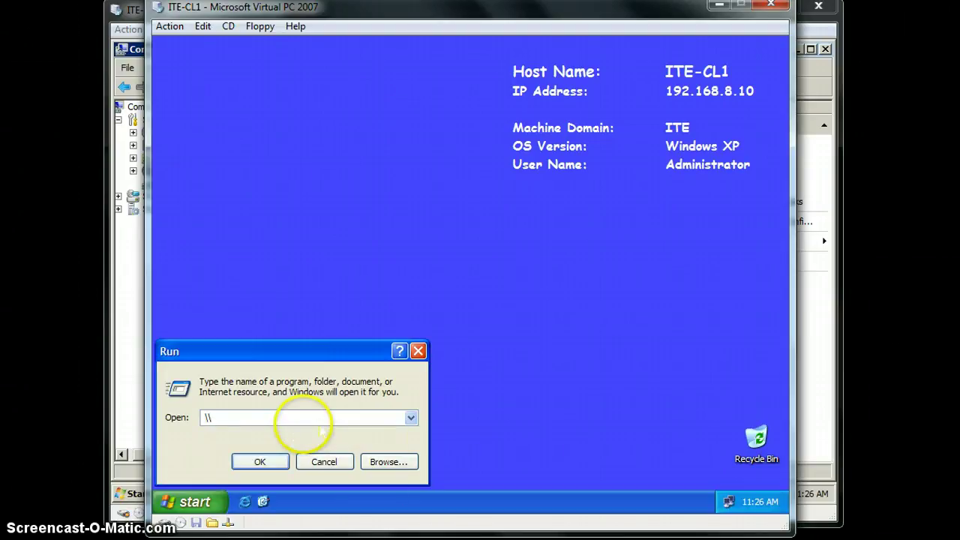
text(ITE-DC1\DA)
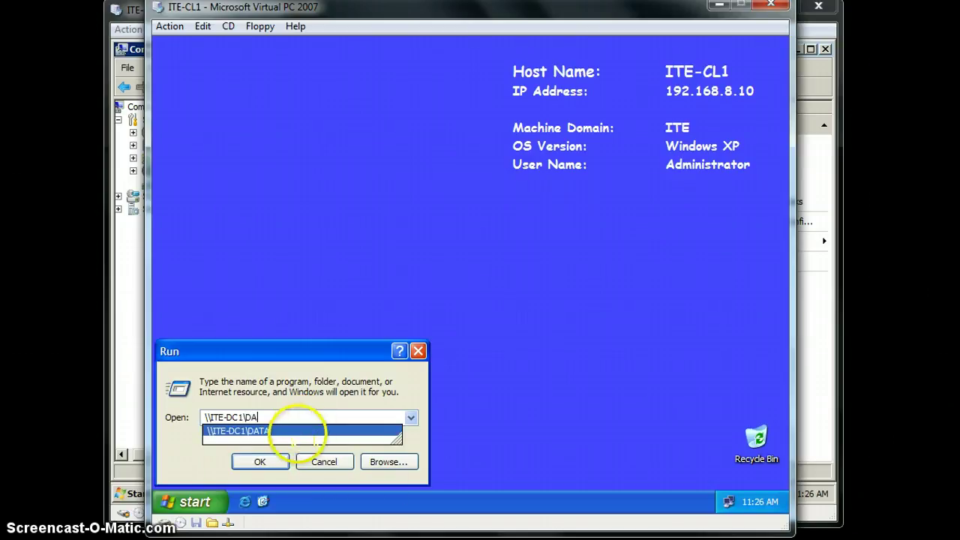
click(251, 431)
click(260, 461)
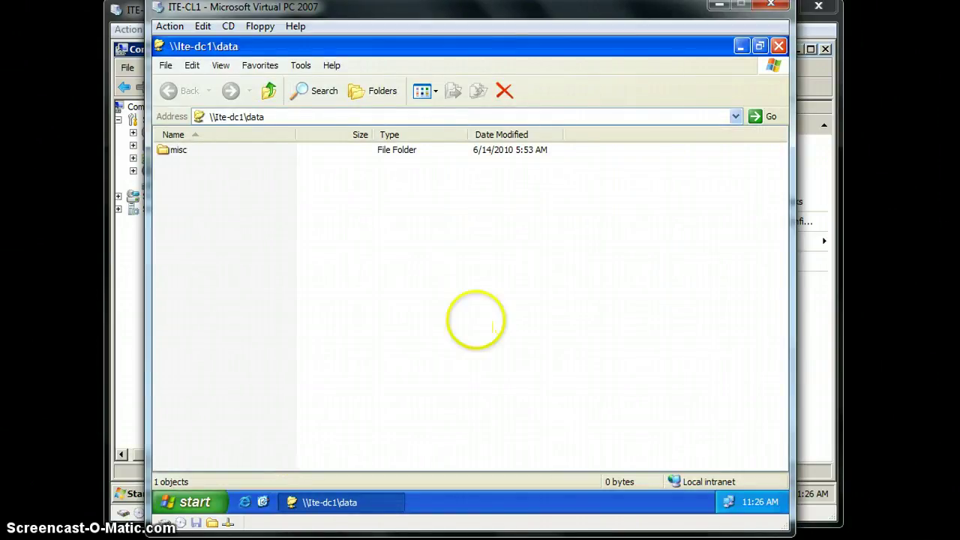
click(780, 46)
Step: Enter \\ITE-DC1\labfiles\apps\s in the Run box in place of the DATA path
click(191, 501)
click(360, 448)
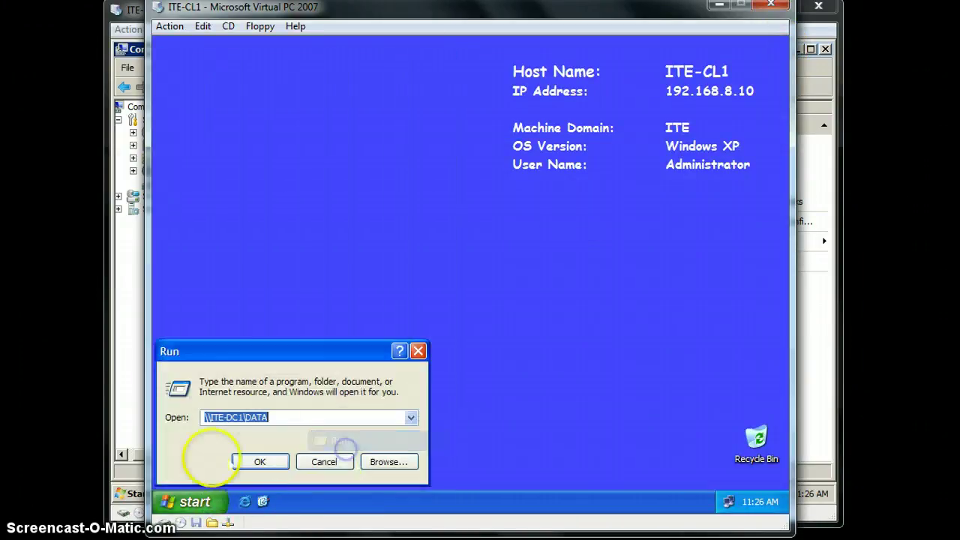
click(294, 417)
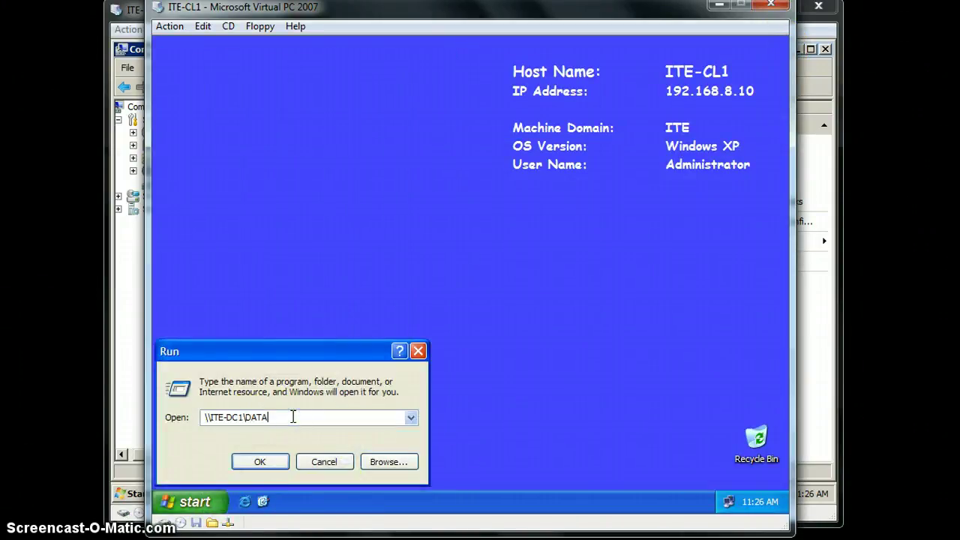
key(BackSpace)
key(BackSpace)
key(BackSpace)
key(BackSpace)
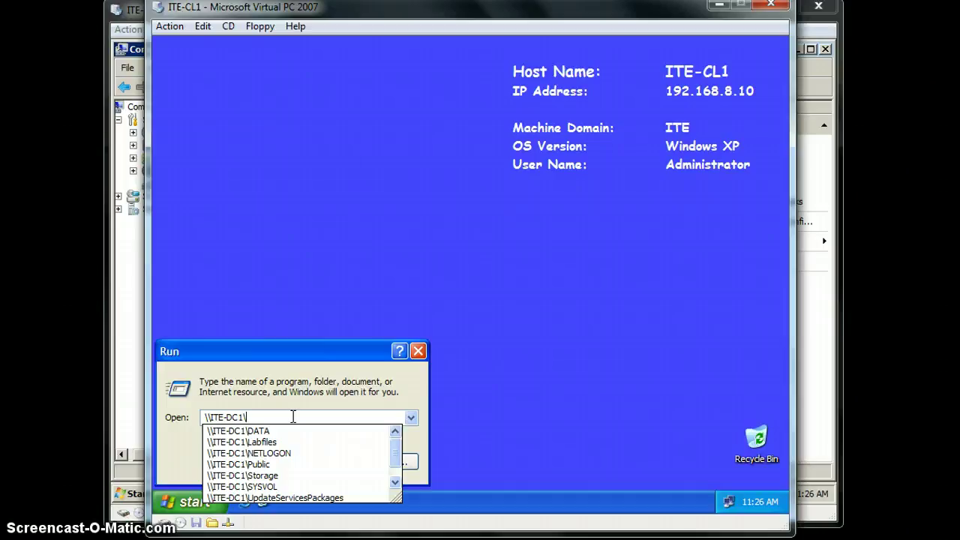
text(labfile)
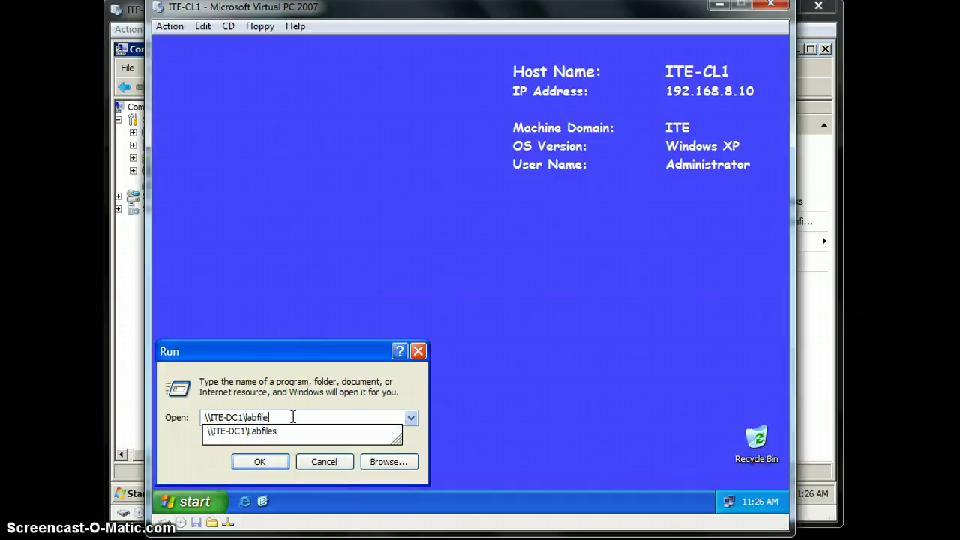
text(s)
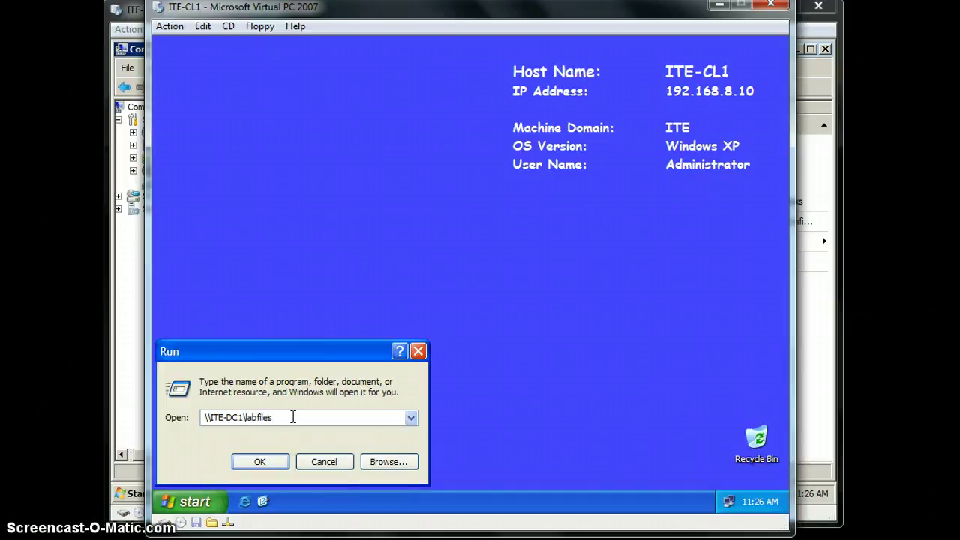
text(\a)
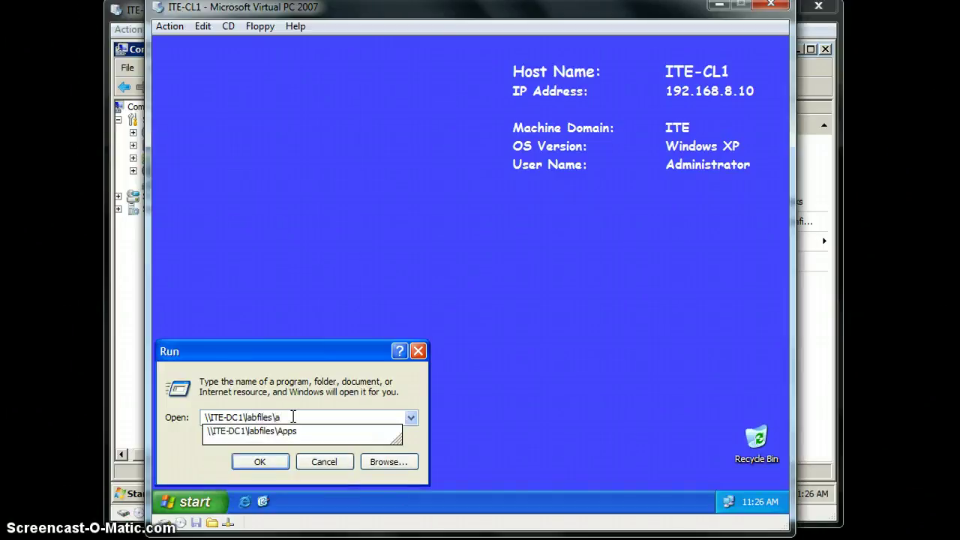
text(pps)
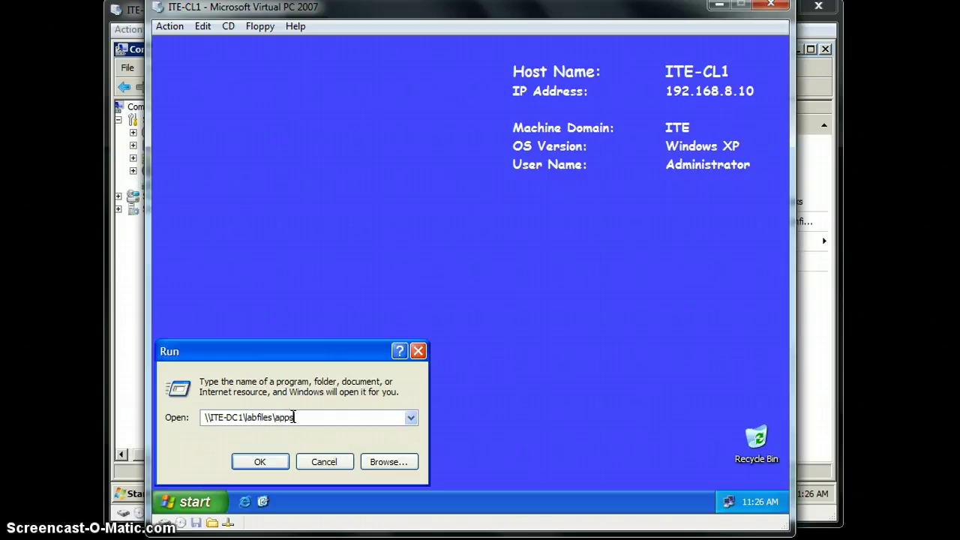
text(\s)
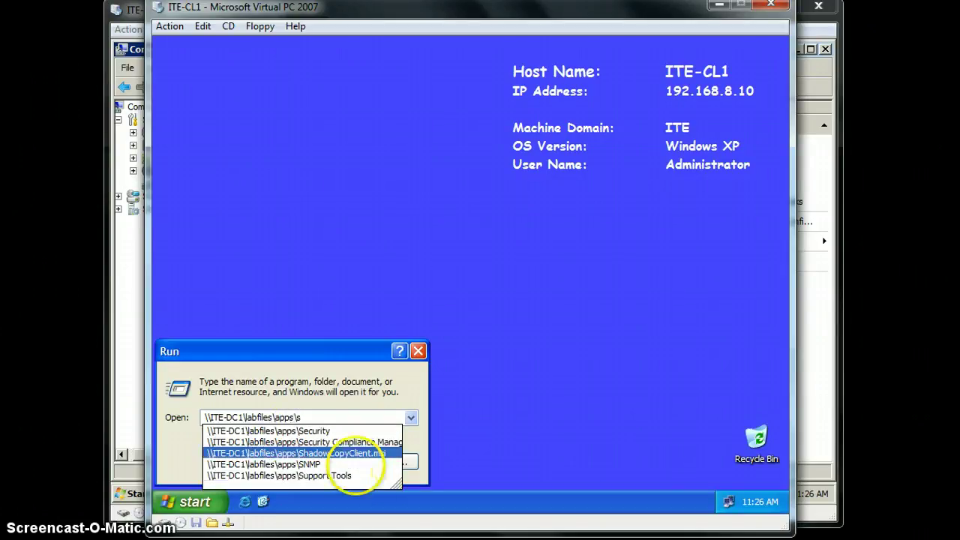
Step: Run ShadowCopyClient.msi and advance the setup wizard to the license agreement
click(353, 453)
click(271, 463)
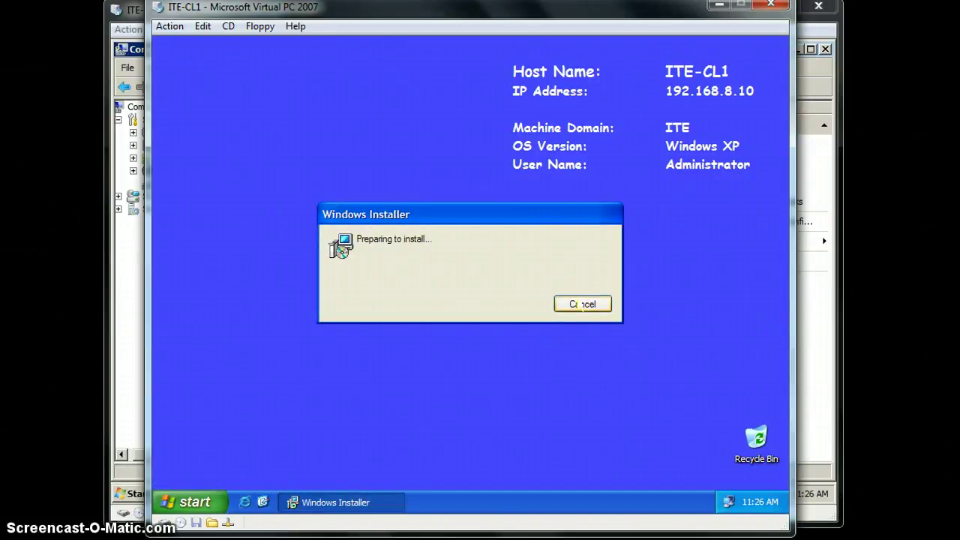
click(189, 354)
click(206, 359)
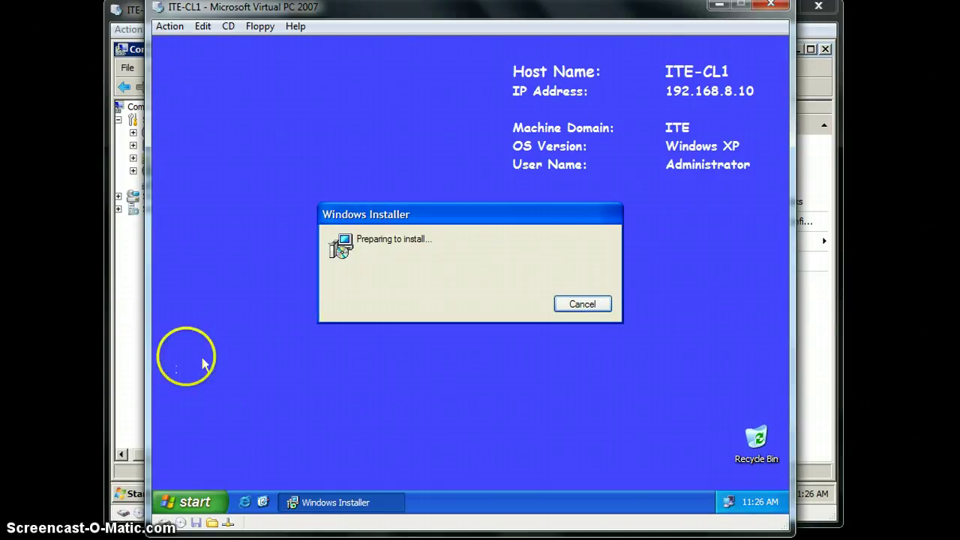
click(217, 405)
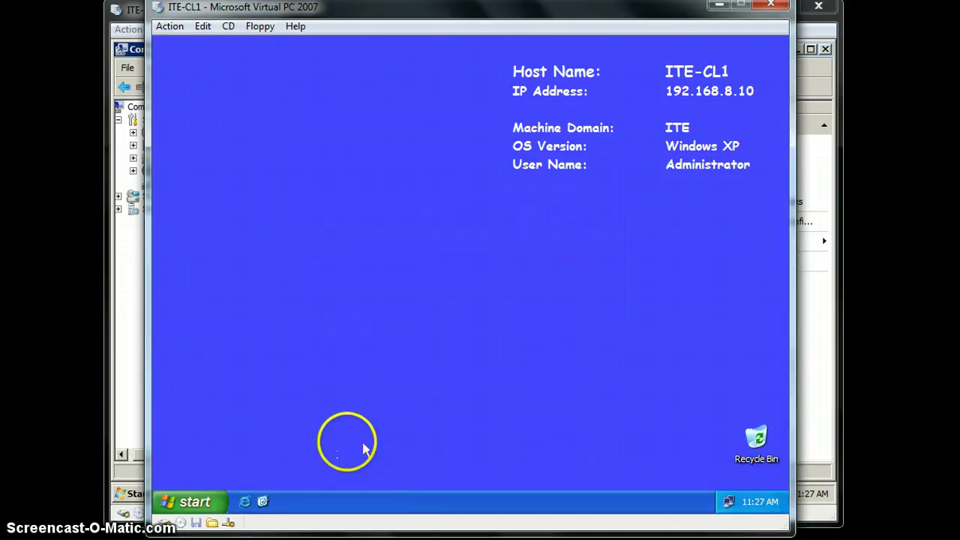
click(558, 398)
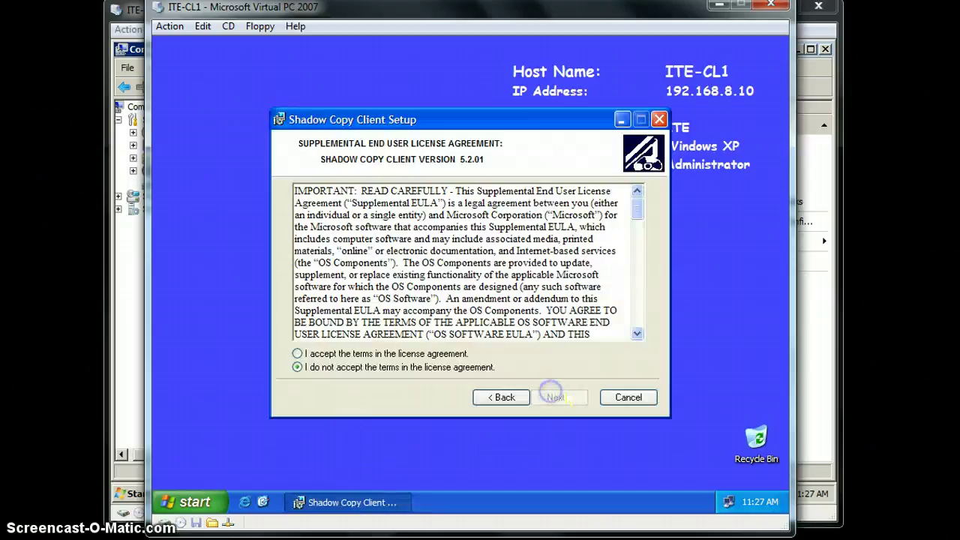
Step: Accept the license, install Shadow Copy Client 5.2.01, and finish the setup
click(298, 353)
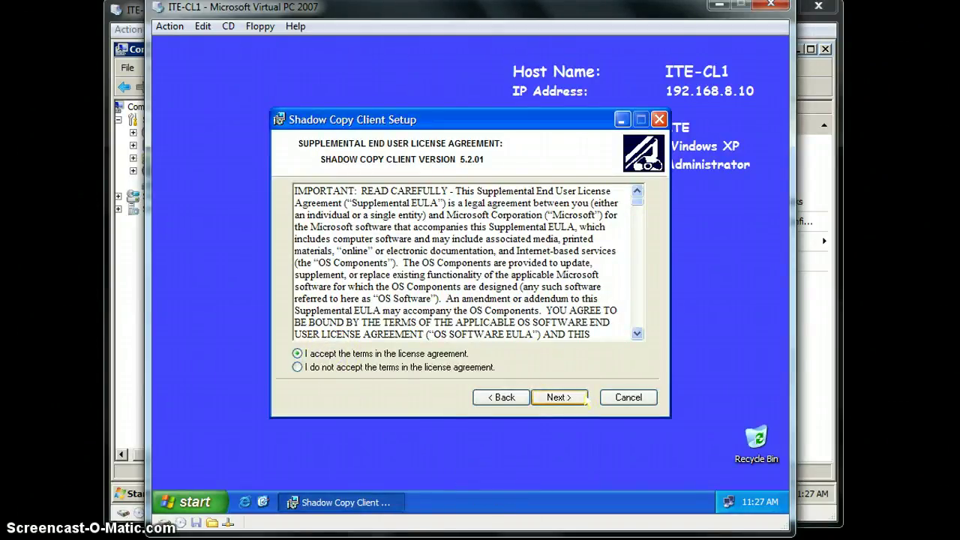
click(570, 396)
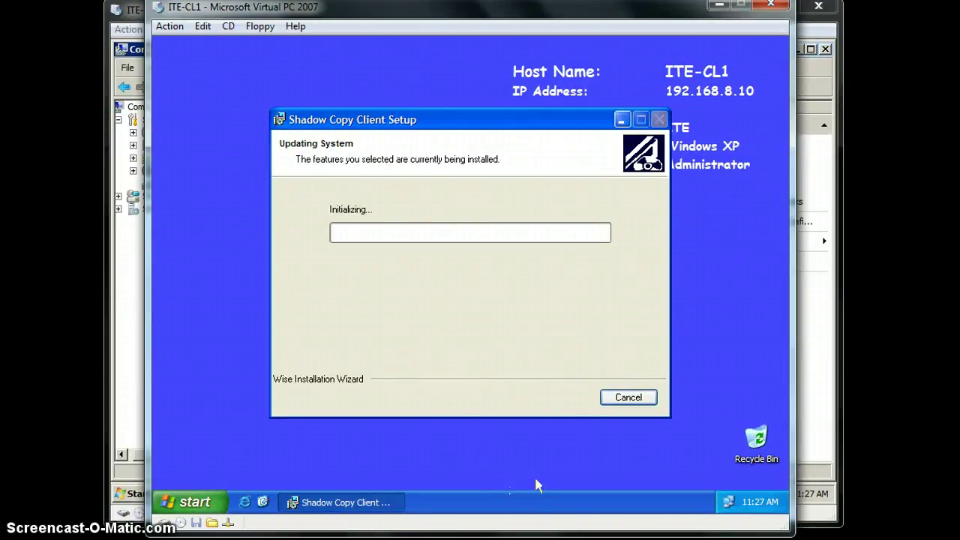
click(534, 465)
click(509, 492)
mouse_move(236, 537)
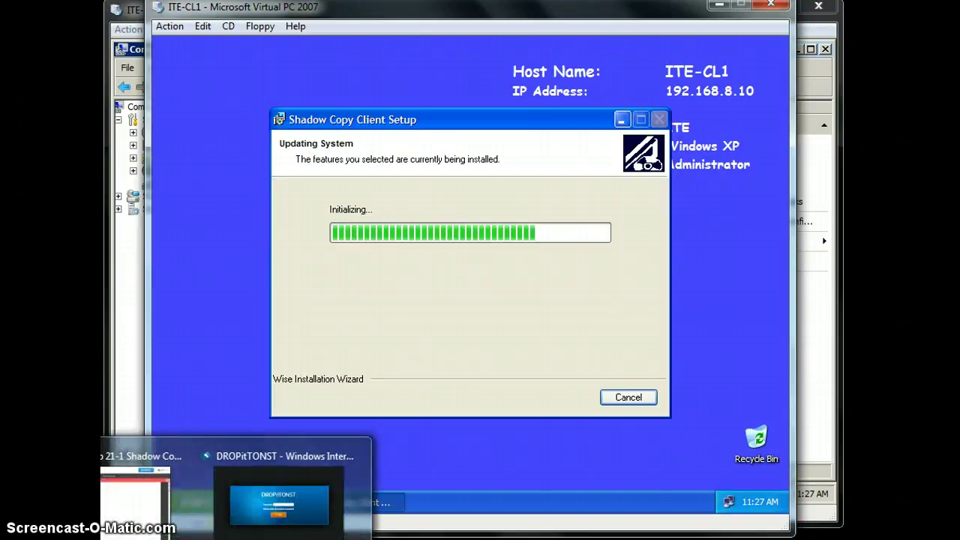
click(737, 251)
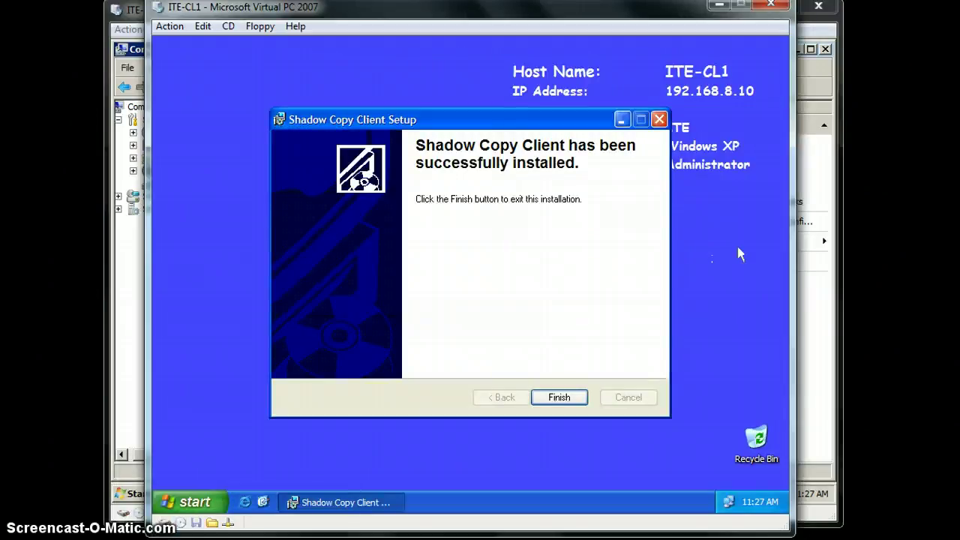
click(560, 395)
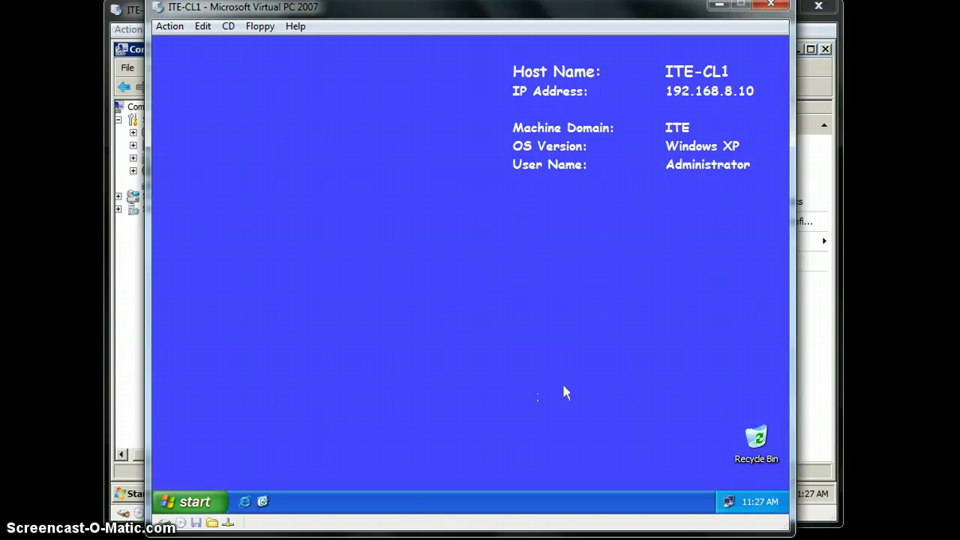
click(194, 501)
Step: Open the \\ITE-DC1\DATA share in a folder window from the Run box
click(341, 438)
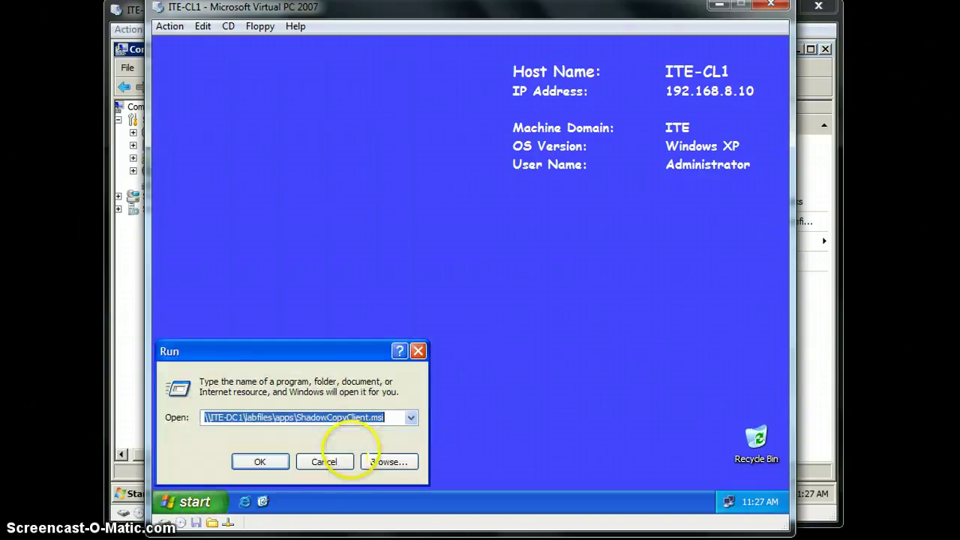
click(387, 420)
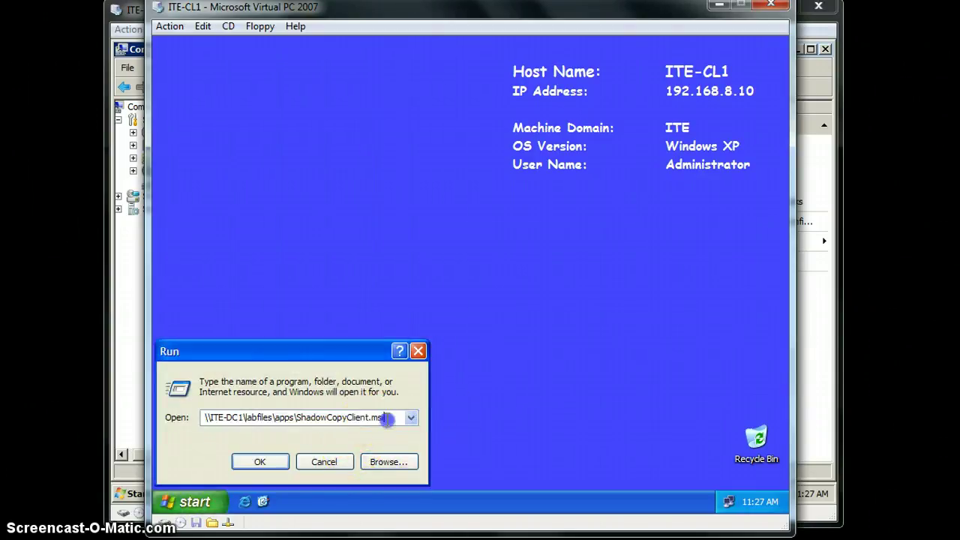
drag(387, 420, 253, 417)
click(409, 418)
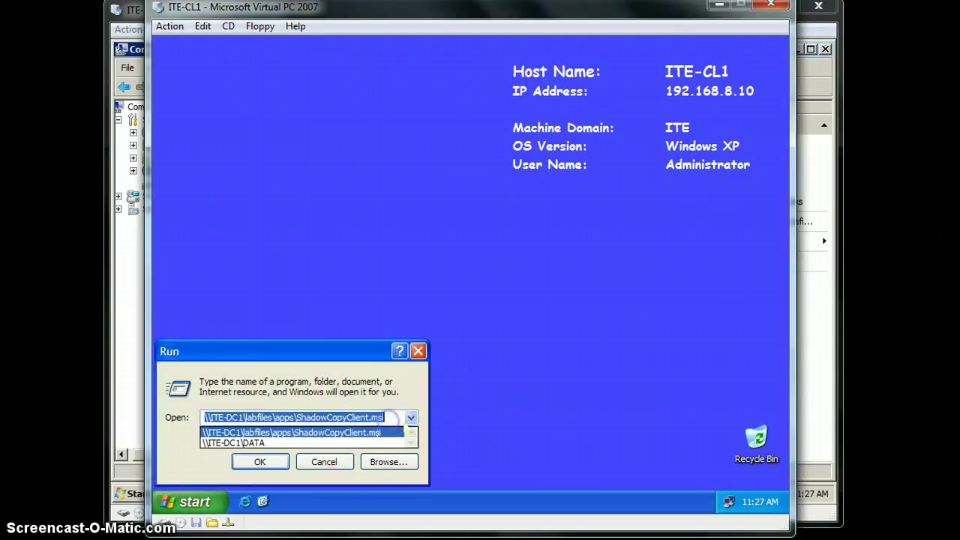
click(255, 442)
click(260, 462)
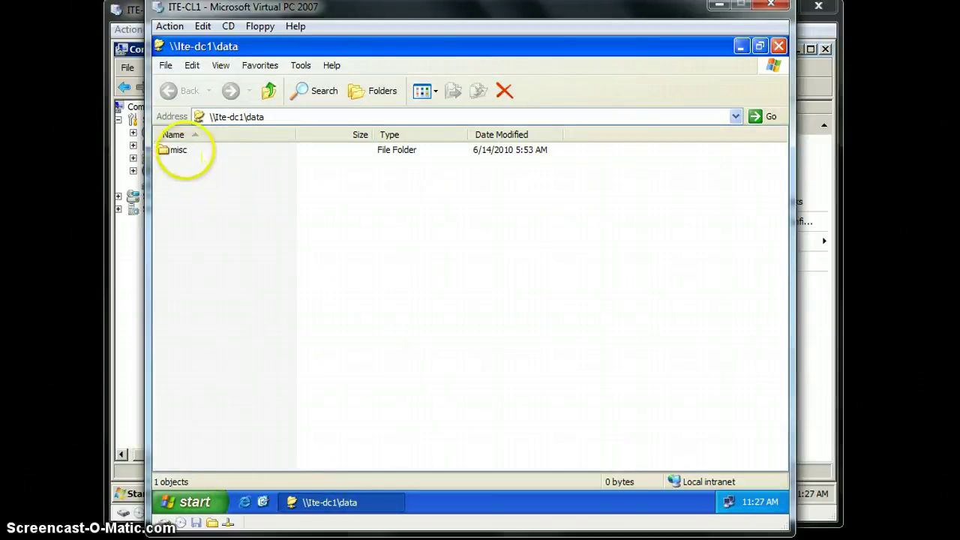
Step: Create a new text document named shadow.txt in the DATA share and save it
right_click(184, 201)
mouse_move(255, 322)
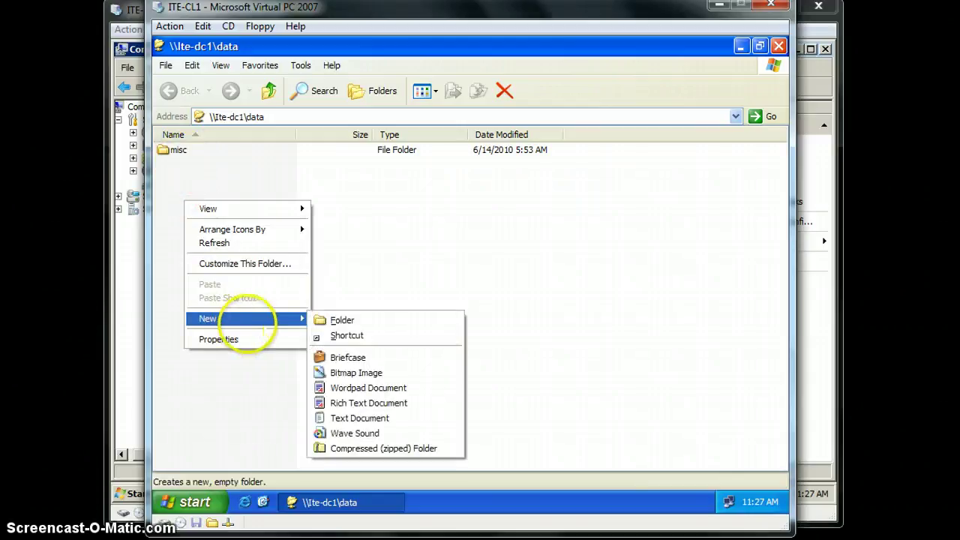
click(373, 419)
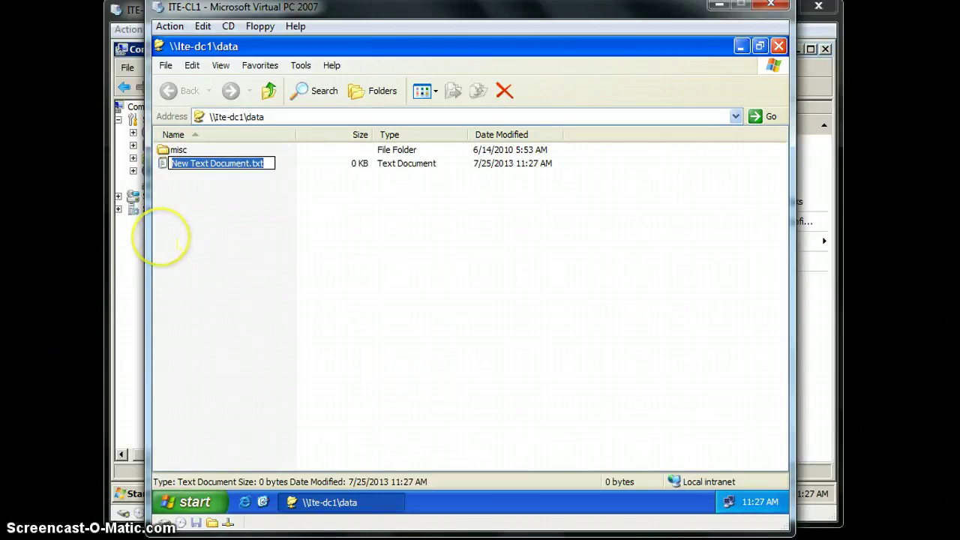
text(sha)
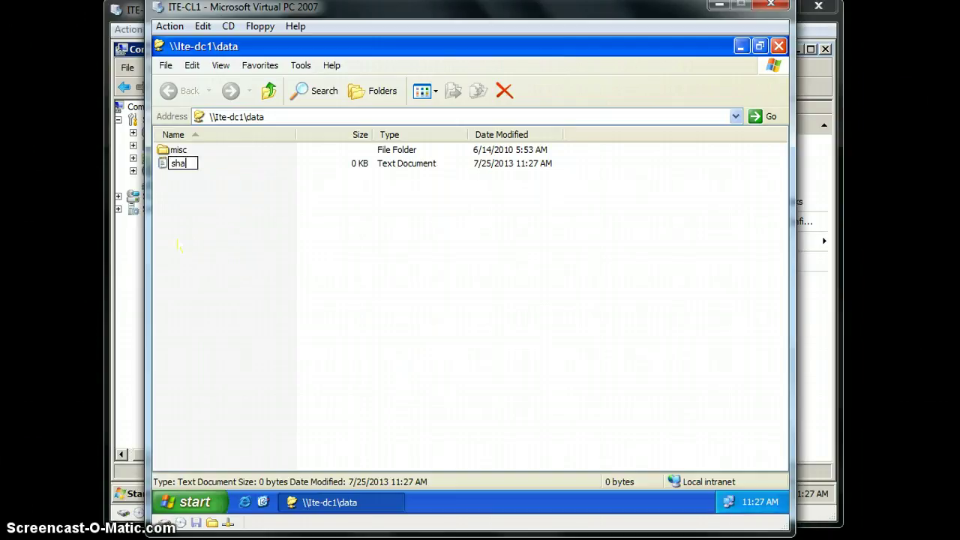
text(dow.txt)
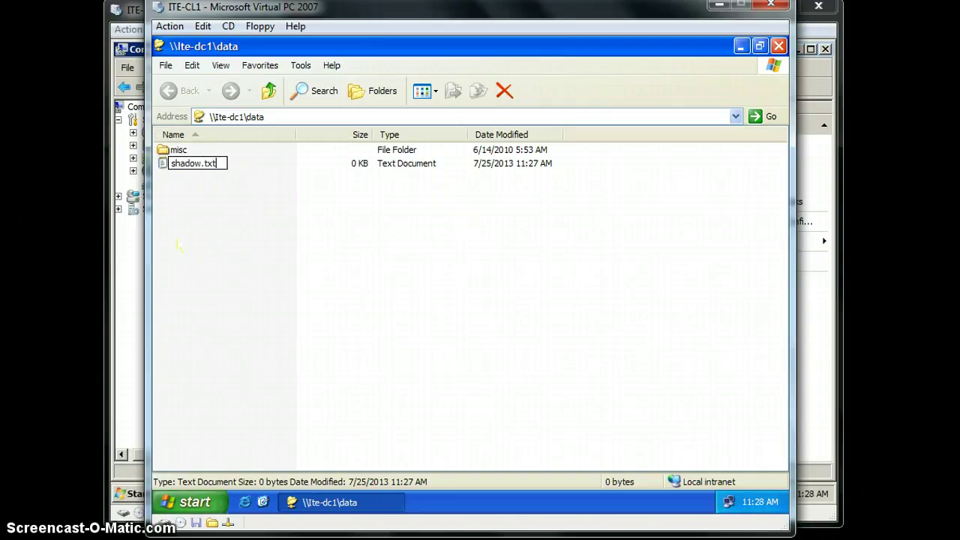
key(Return)
double_click(188, 165)
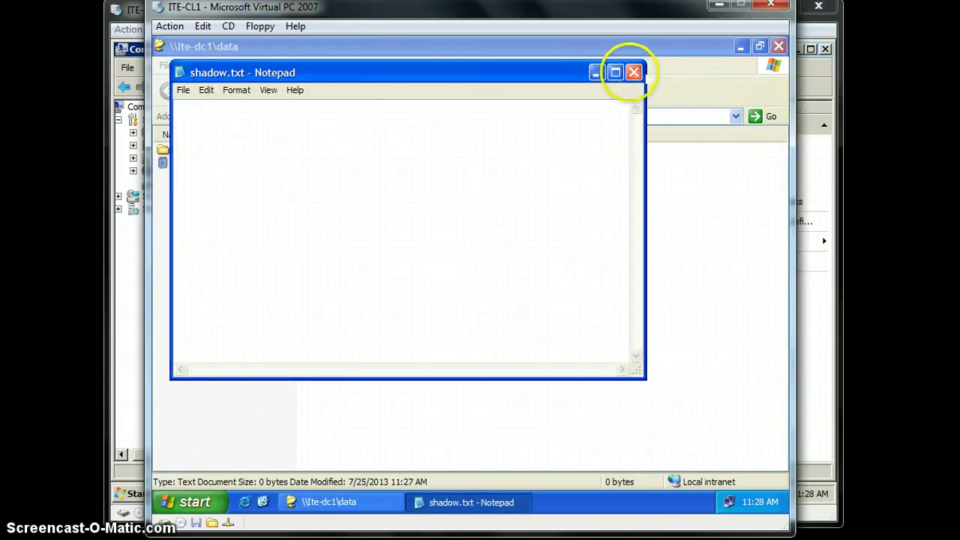
click(634, 72)
click(424, 321)
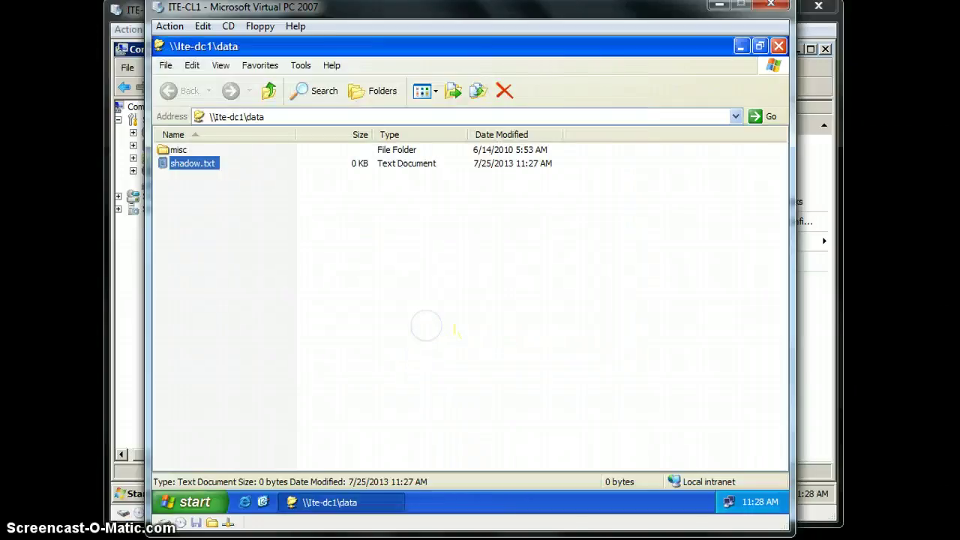
Step: Write version1 into shadow.txt, save it, and switch back to ITE-DC1
click(441, 319)
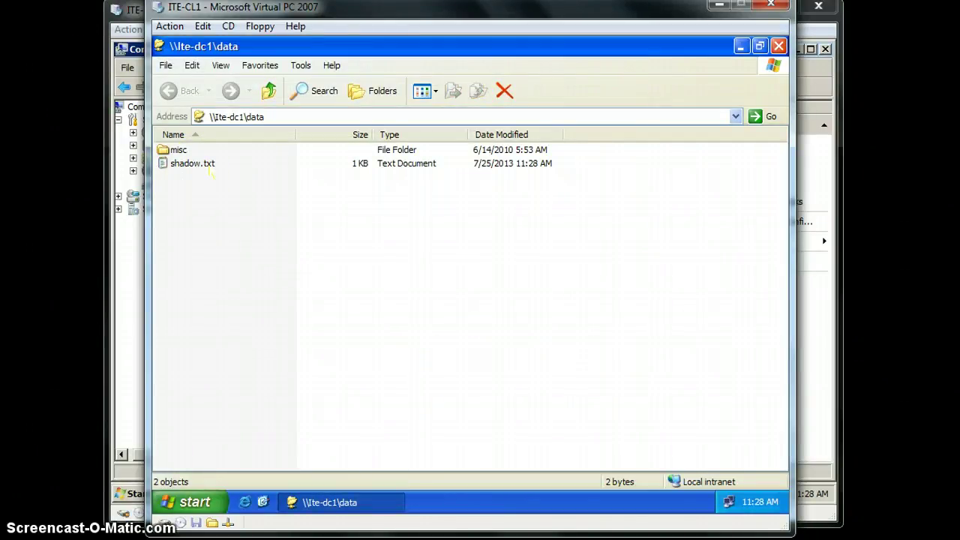
double_click(196, 163)
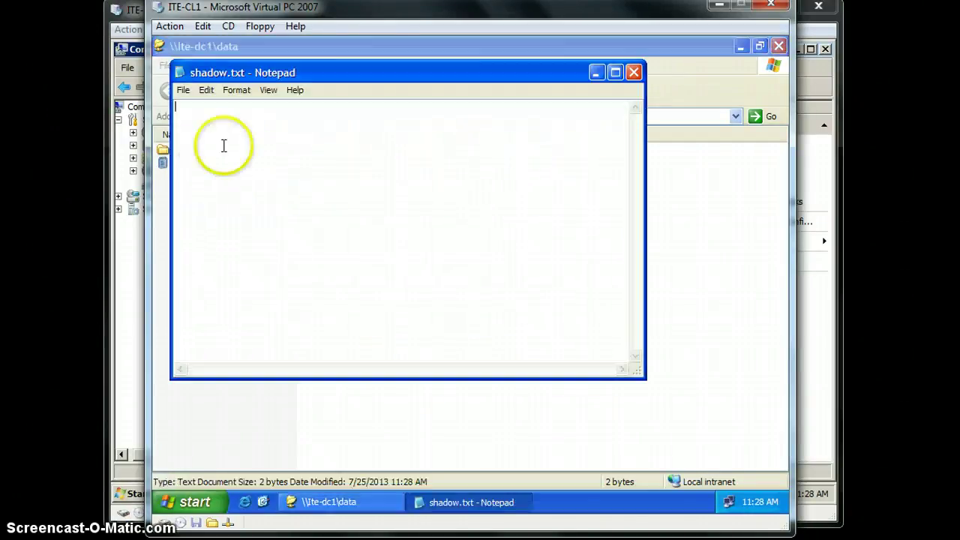
text(version1)
key(Return)
click(633, 72)
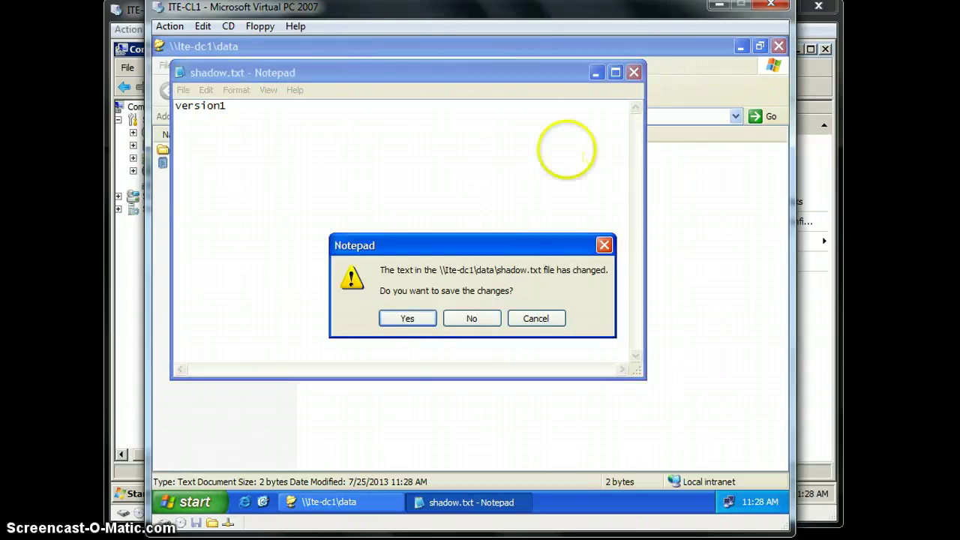
click(407, 317)
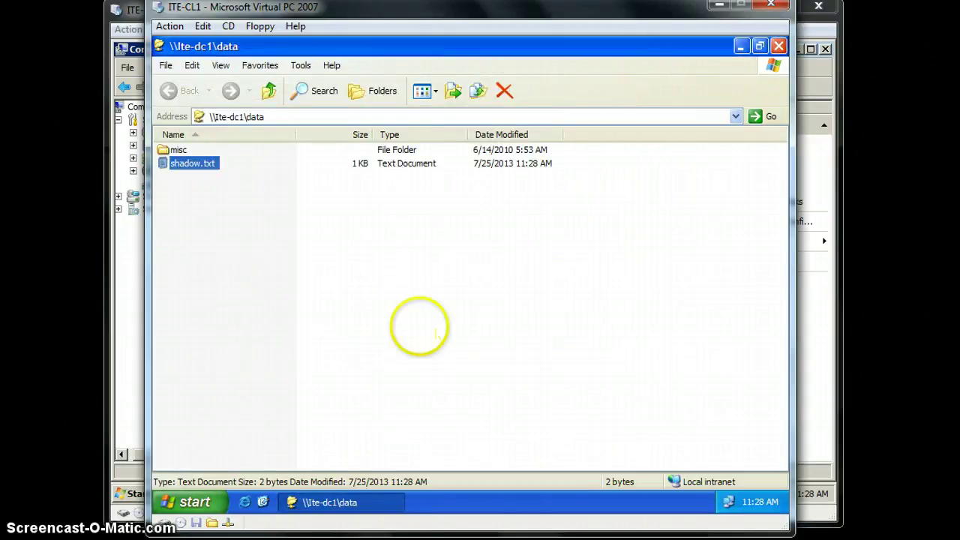
click(136, 266)
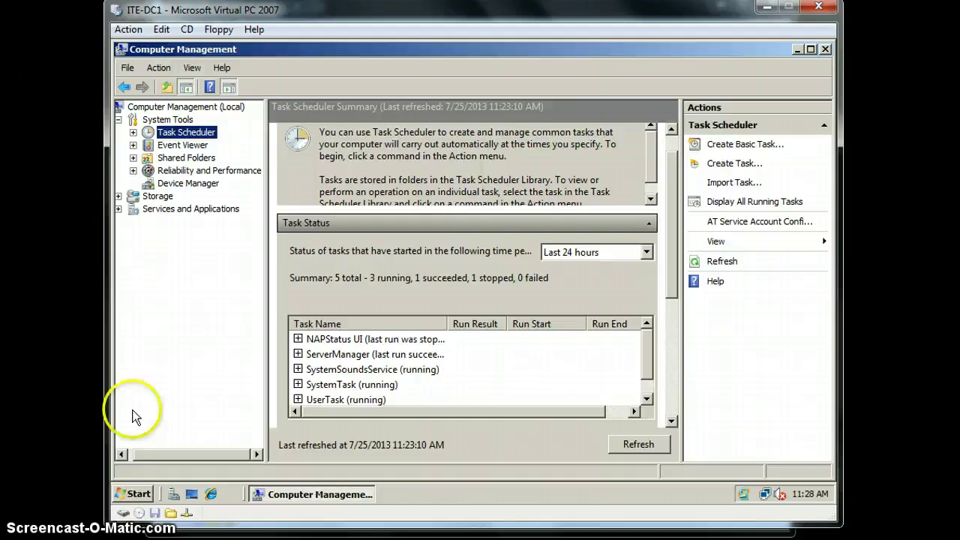
Step: Launch Computer Management from the server's Start menu
click(136, 493)
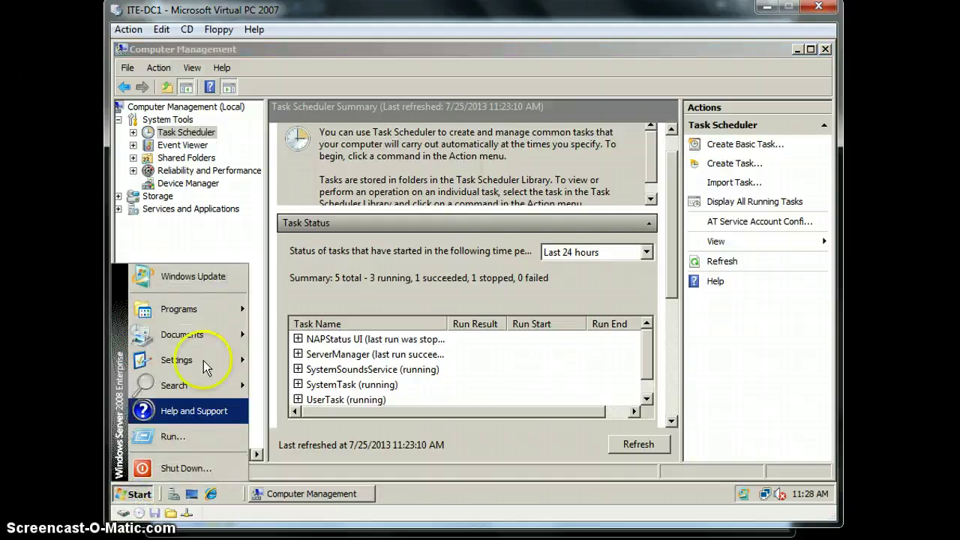
mouse_move(199, 313)
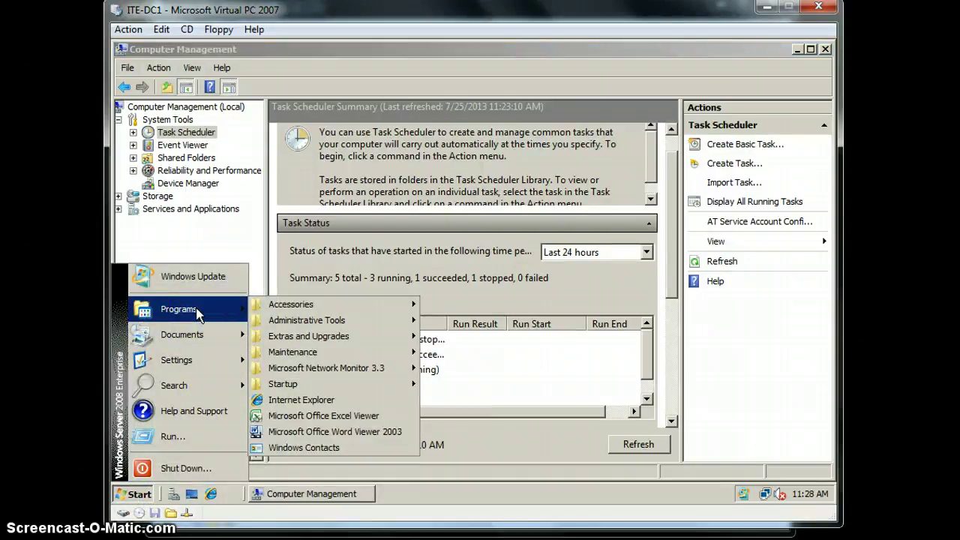
mouse_move(343, 319)
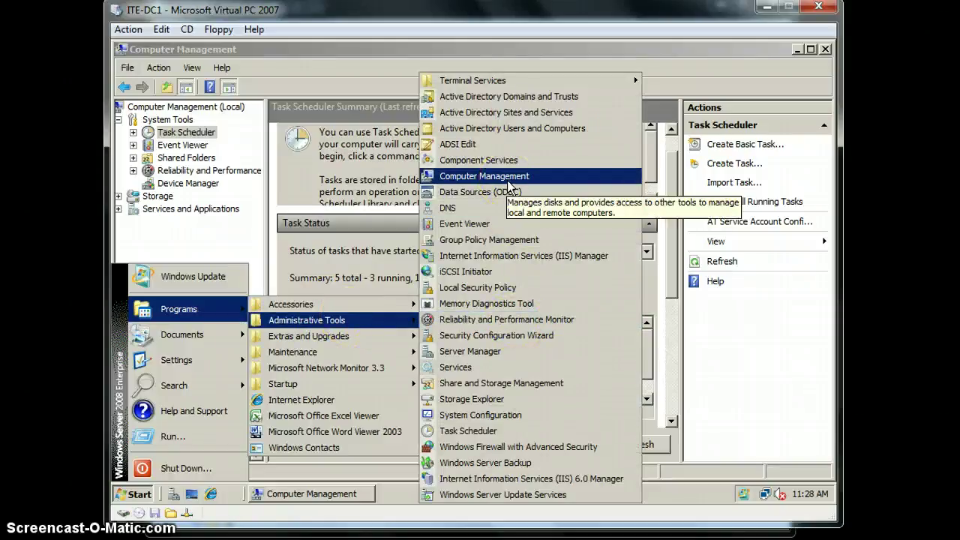
click(739, 392)
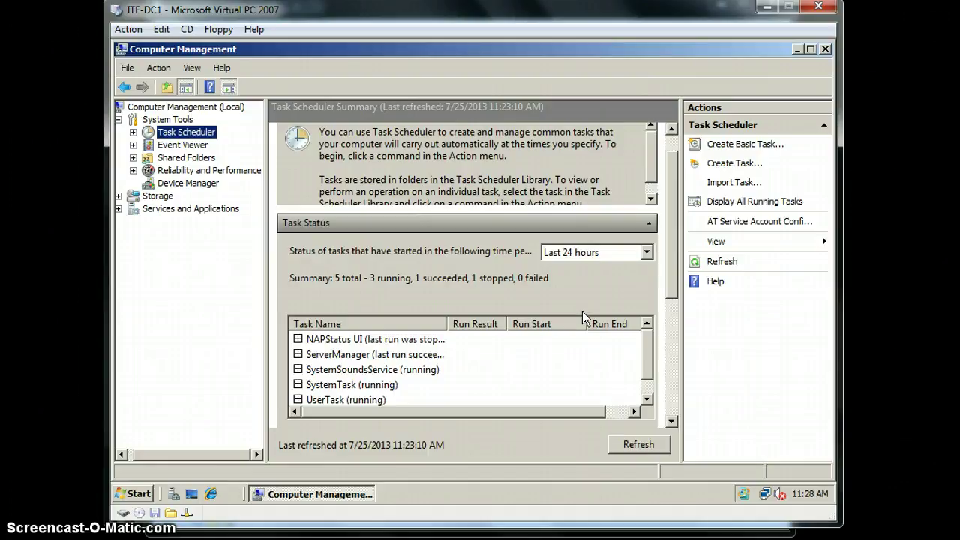
Step: Create a new shadow copy of C:\ via Shared Folders > Configure Shadow Copies and close the settings
right_click(187, 157)
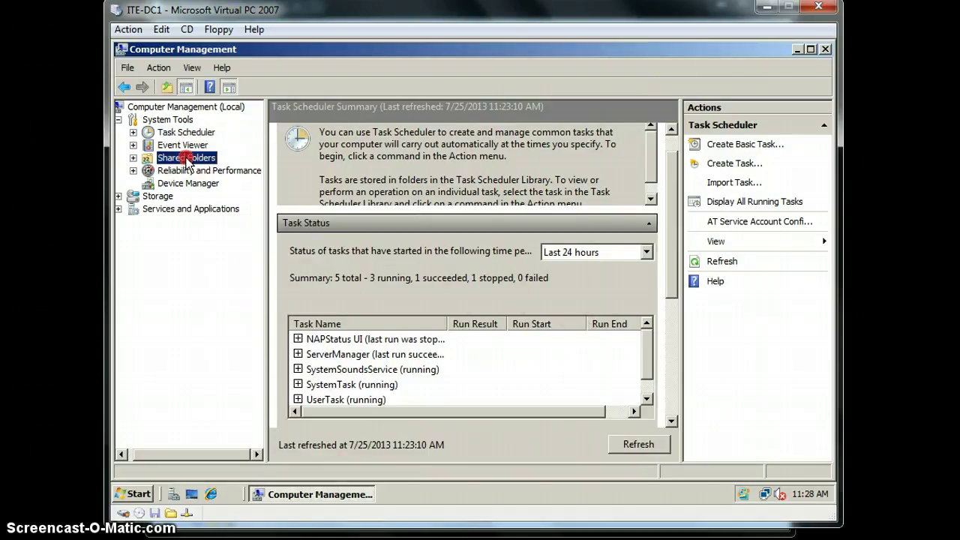
mouse_move(239, 169)
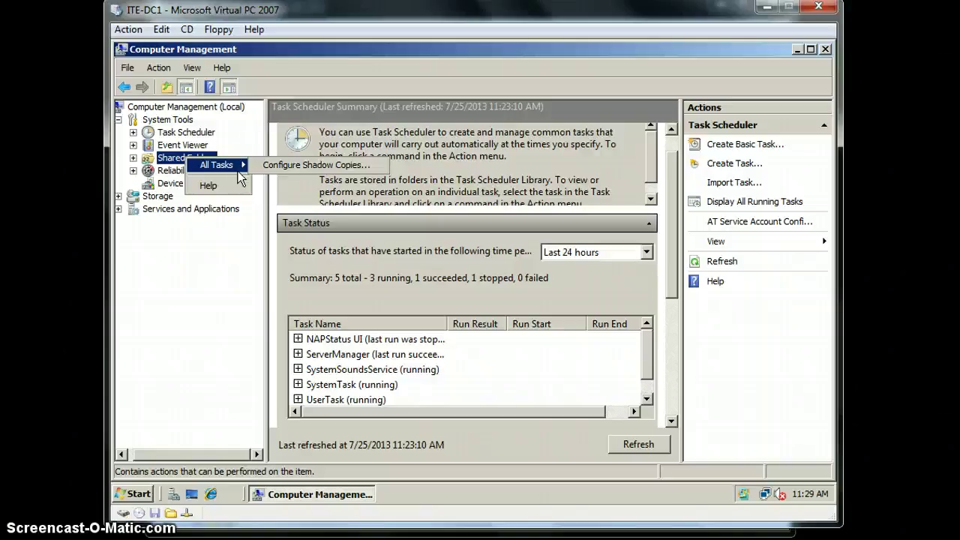
click(272, 168)
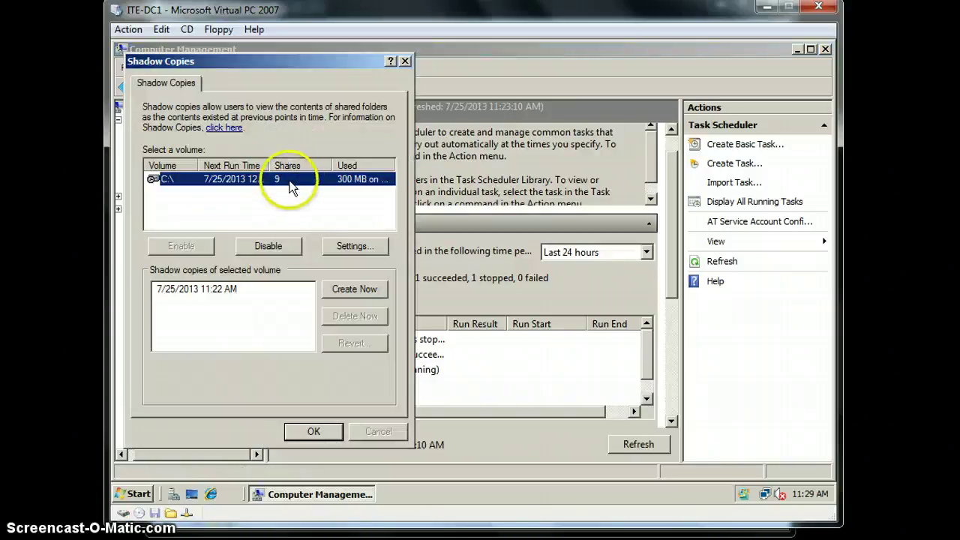
click(367, 289)
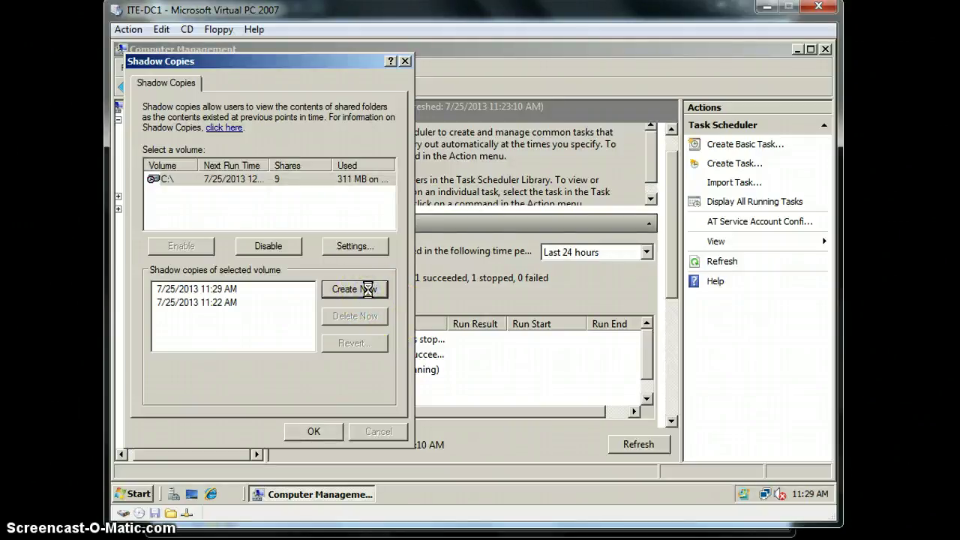
click(313, 431)
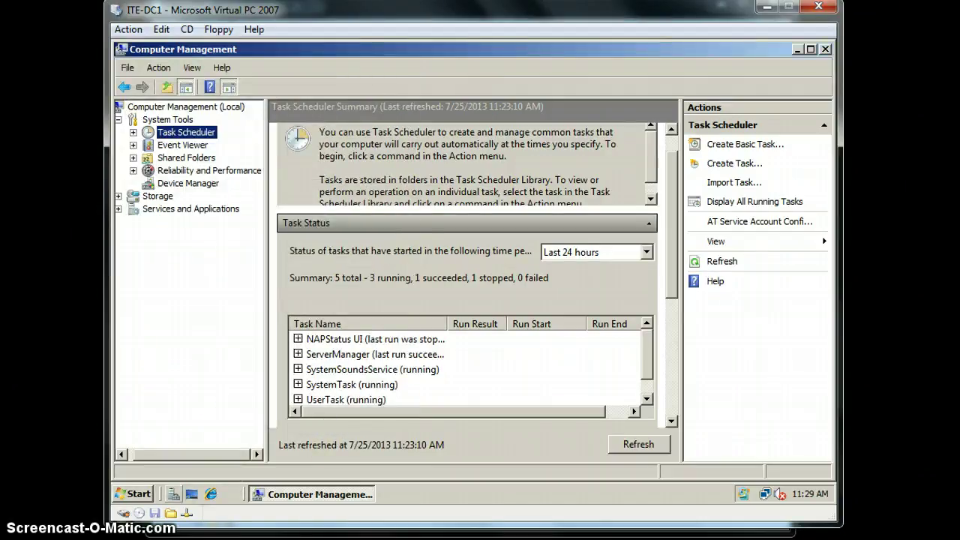
Step: Add a 'version2' line below 'version1' in shadow.txt and save it when closing Notepad
click(129, 516)
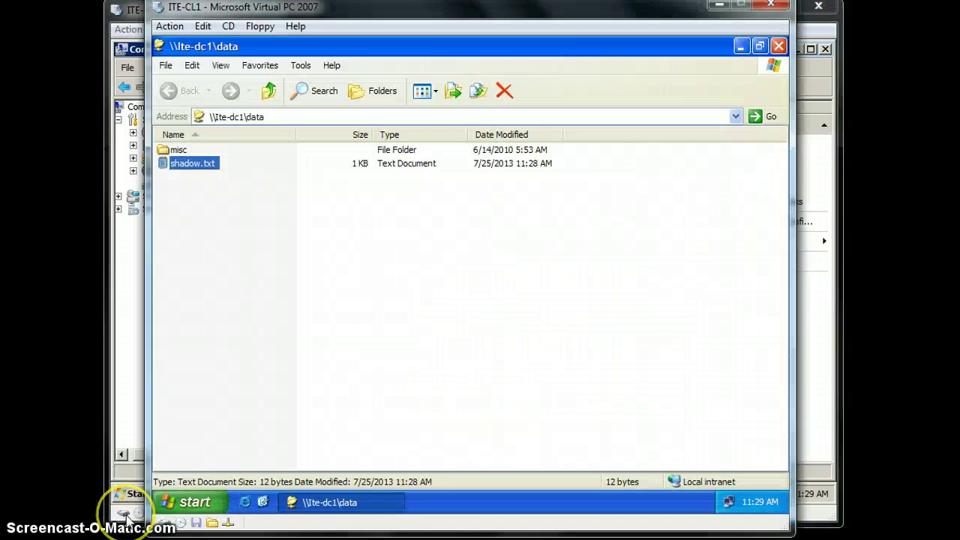
double_click(189, 163)
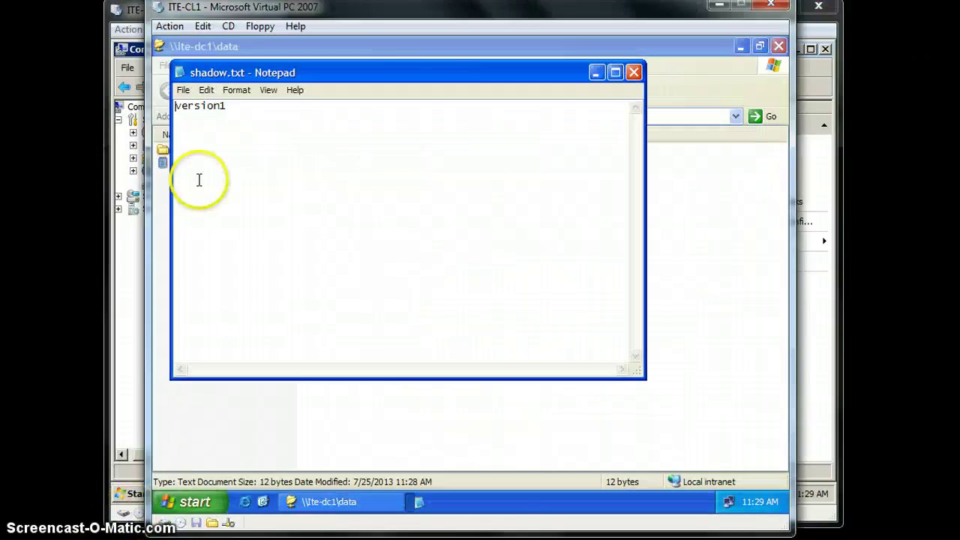
click(207, 191)
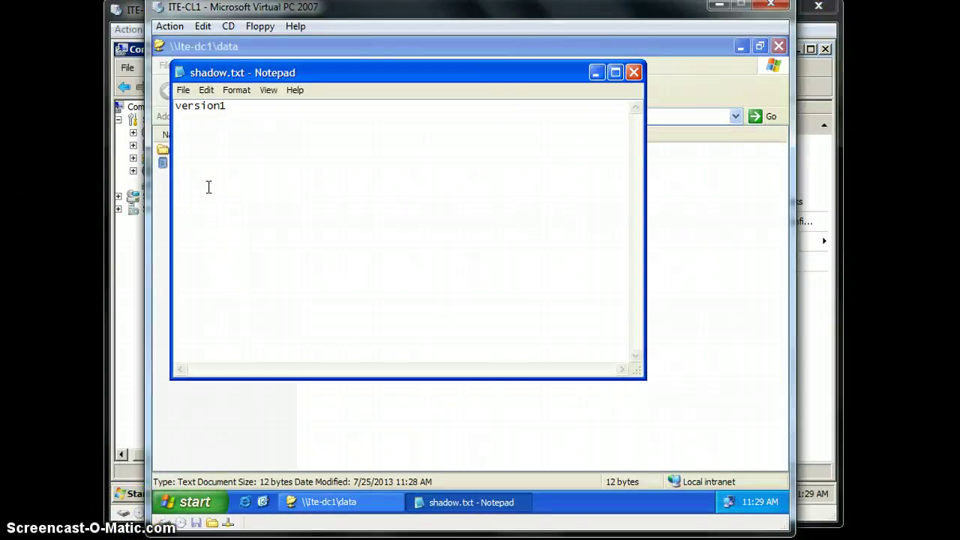
click(286, 108)
click(279, 110)
key(Return)
text(version2)
key(Return)
click(636, 72)
click(405, 319)
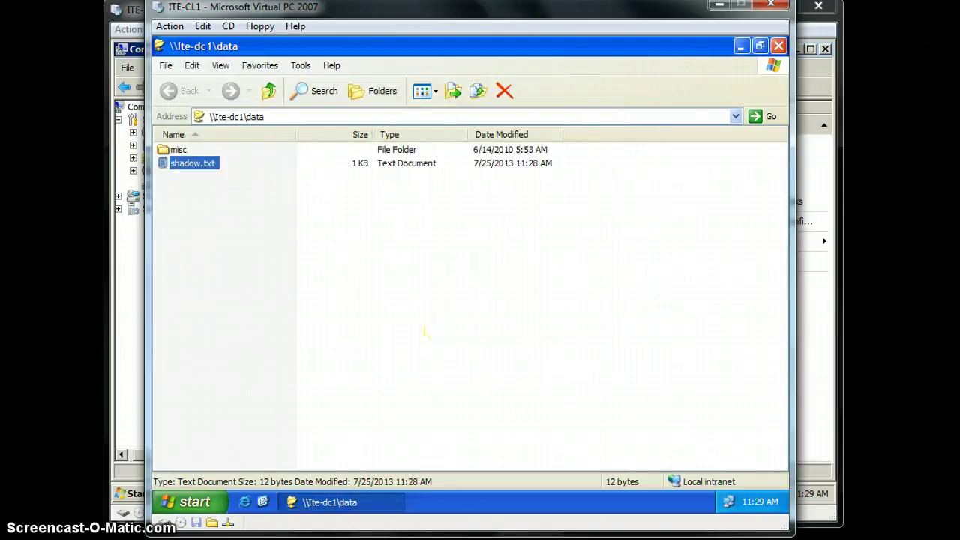
Step: View the earlier version of shadow.txt from its Previous Versions tab, then close it
double_click(198, 163)
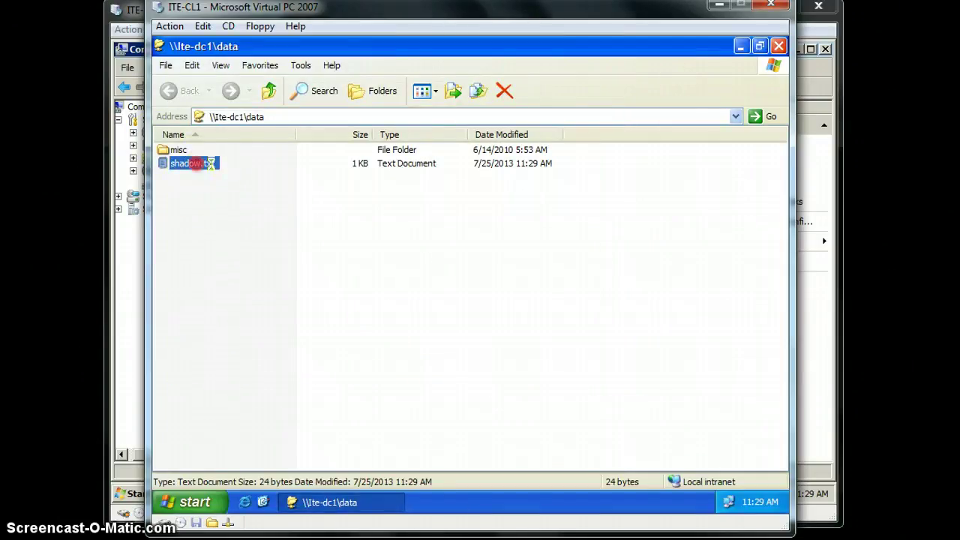
right_click(198, 163)
click(240, 351)
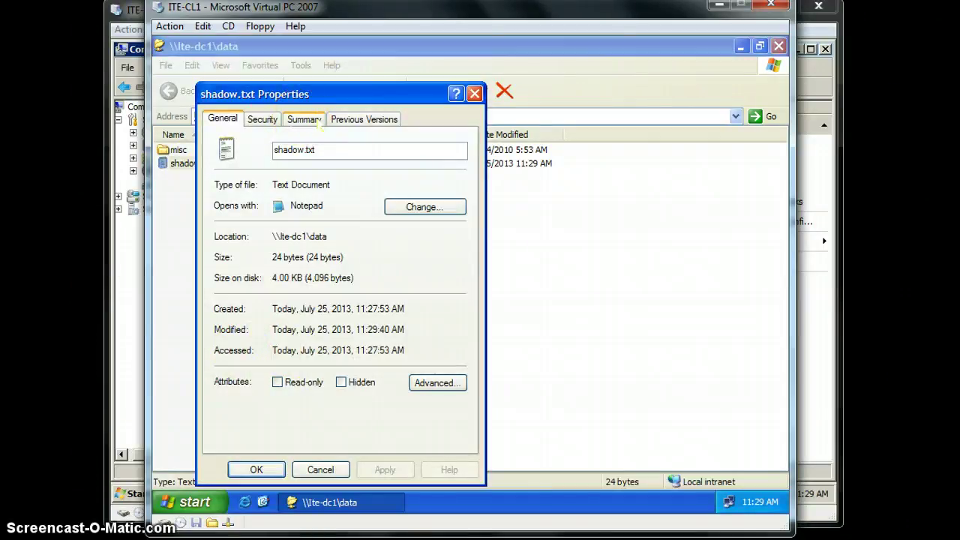
click(264, 120)
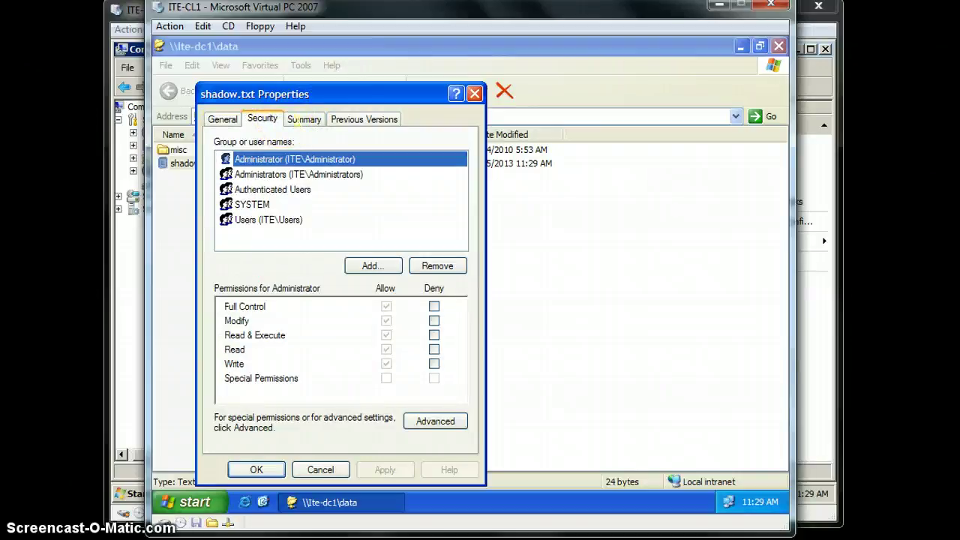
click(302, 119)
click(364, 119)
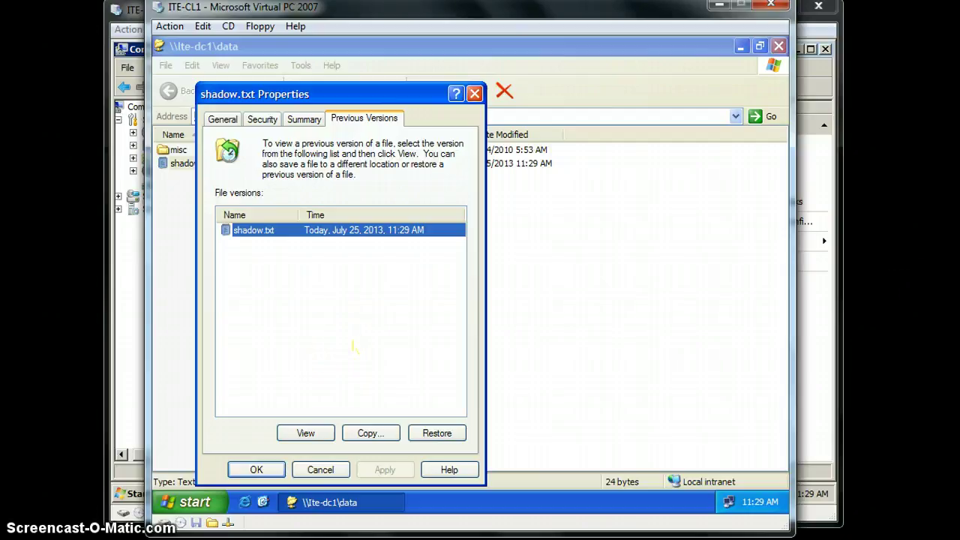
click(306, 432)
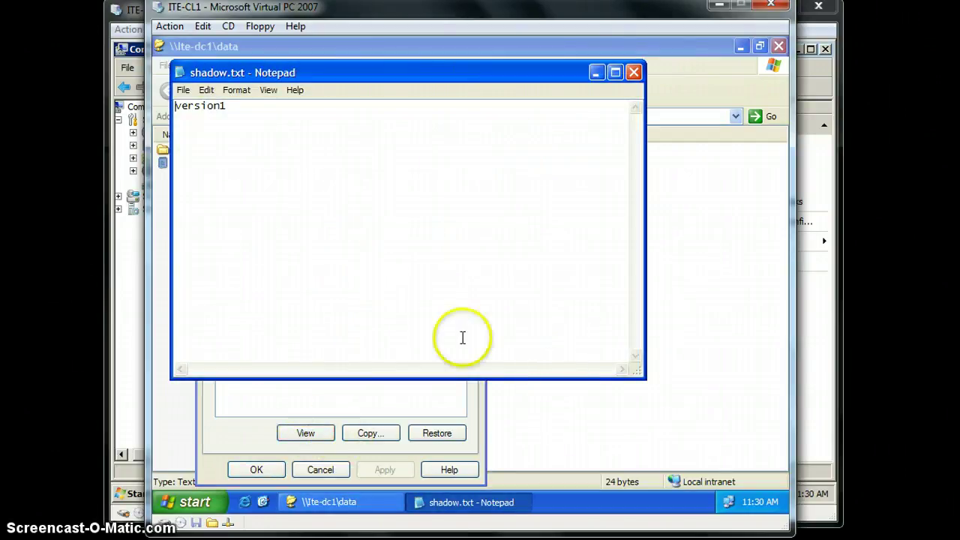
click(634, 72)
Step: Copy the earlier shadow.txt version into My Documents and close the properties
click(369, 433)
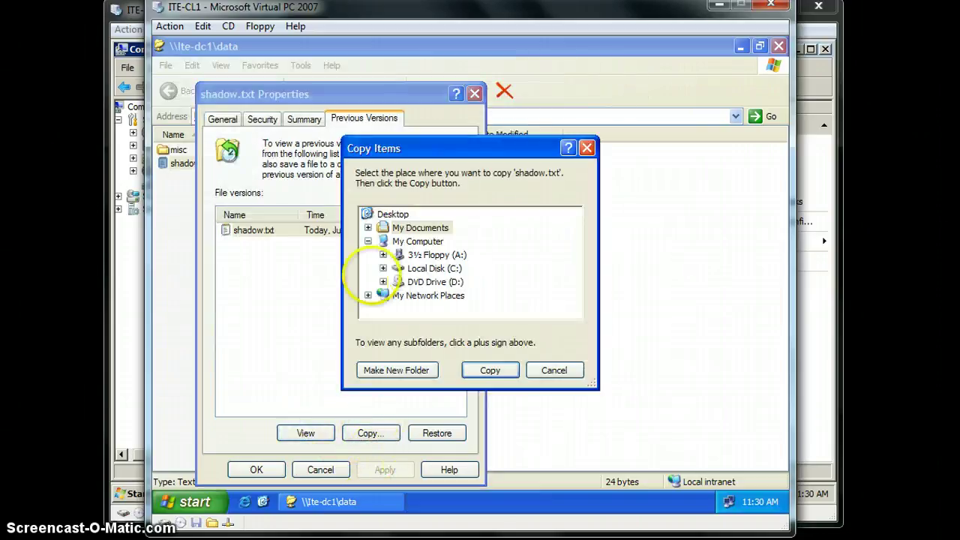
click(427, 227)
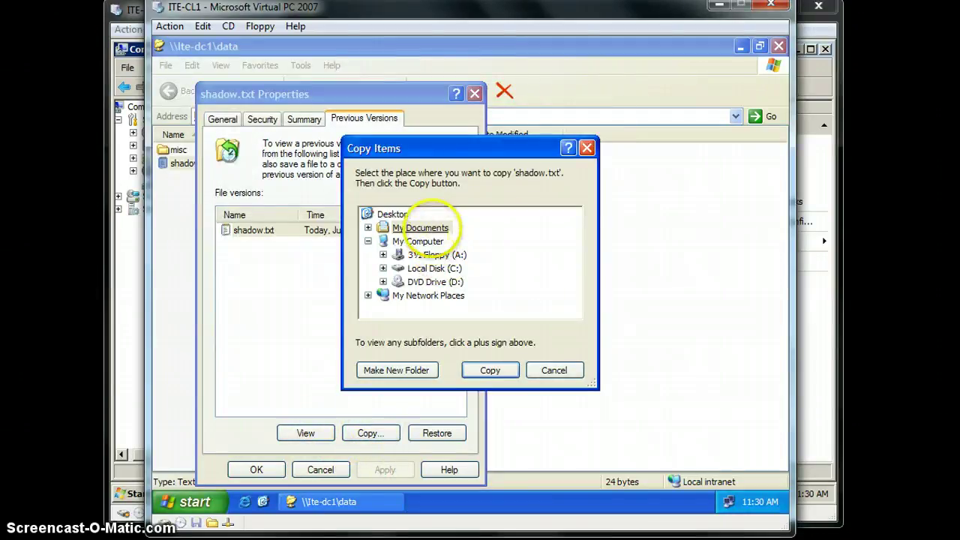
click(491, 370)
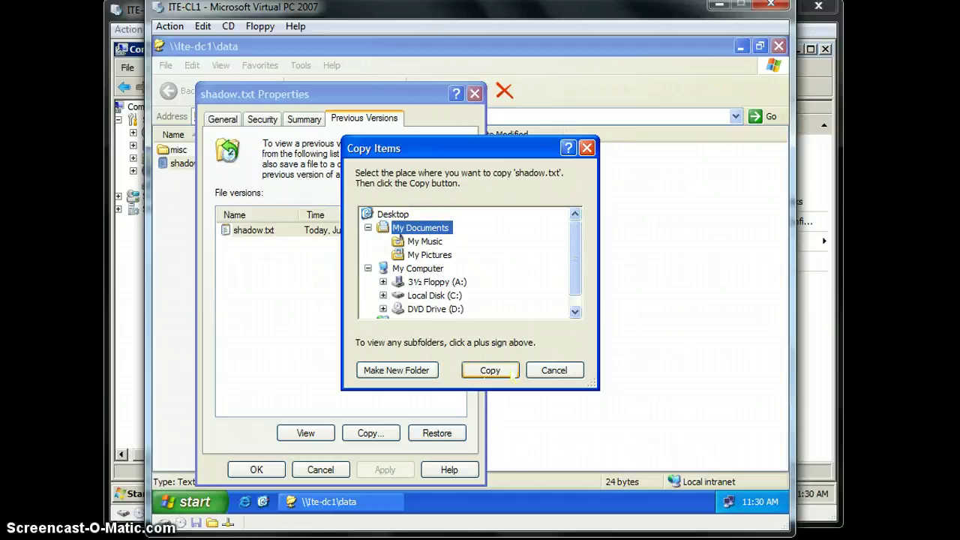
click(510, 377)
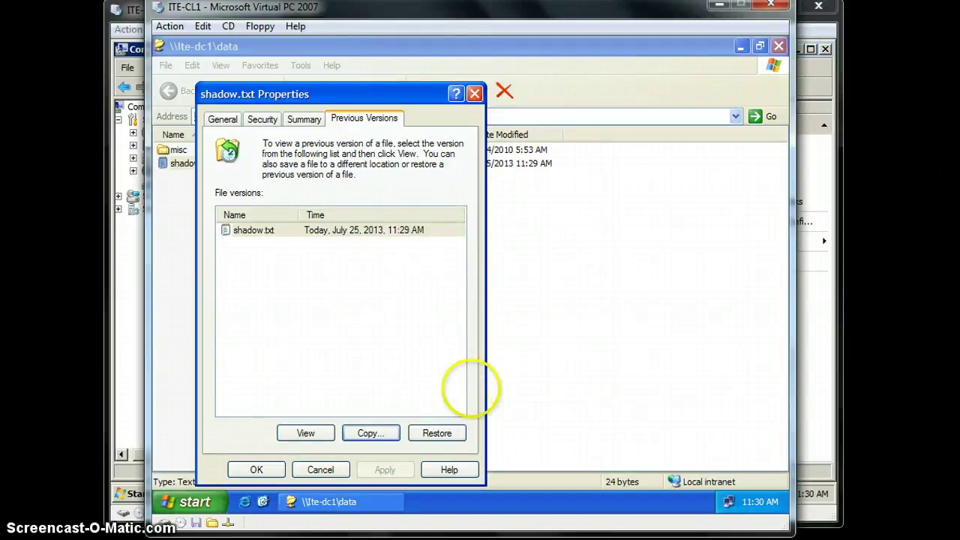
click(270, 466)
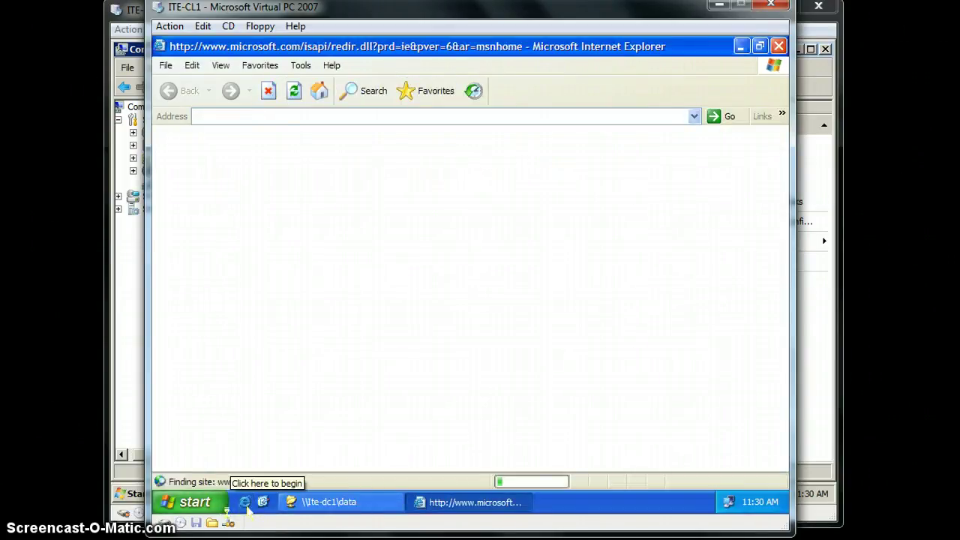
Step: Go to My Documents and open the copied shadow.txt to confirm it reads version1
click(275, 117)
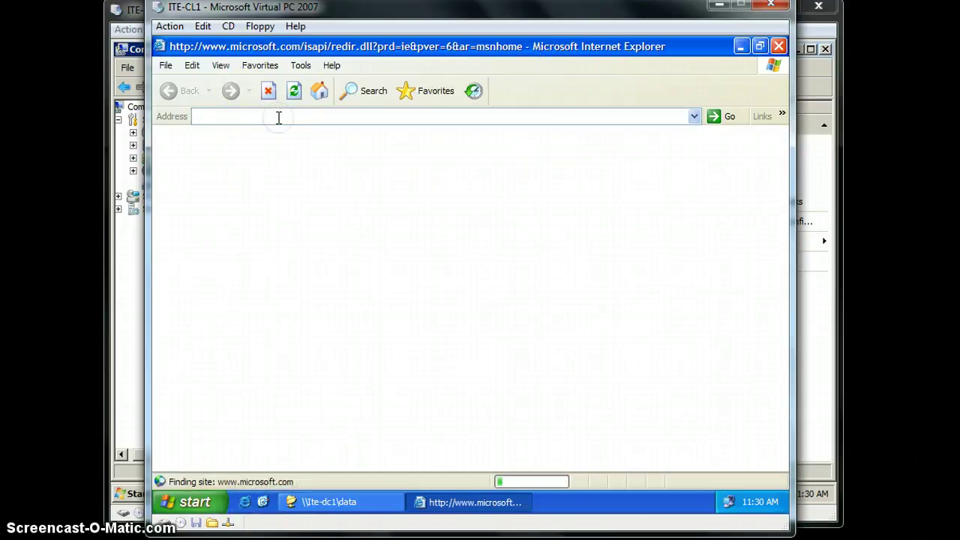
text(my do)
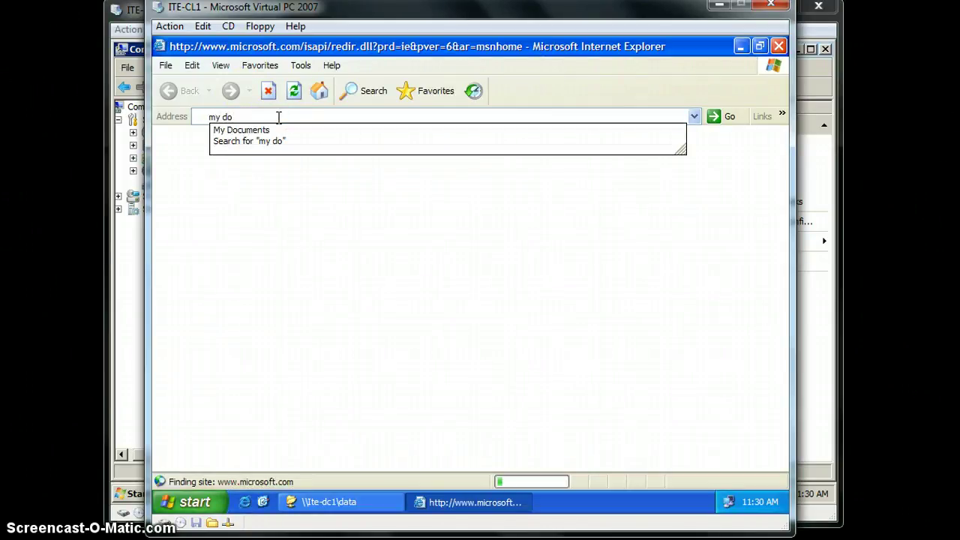
click(287, 131)
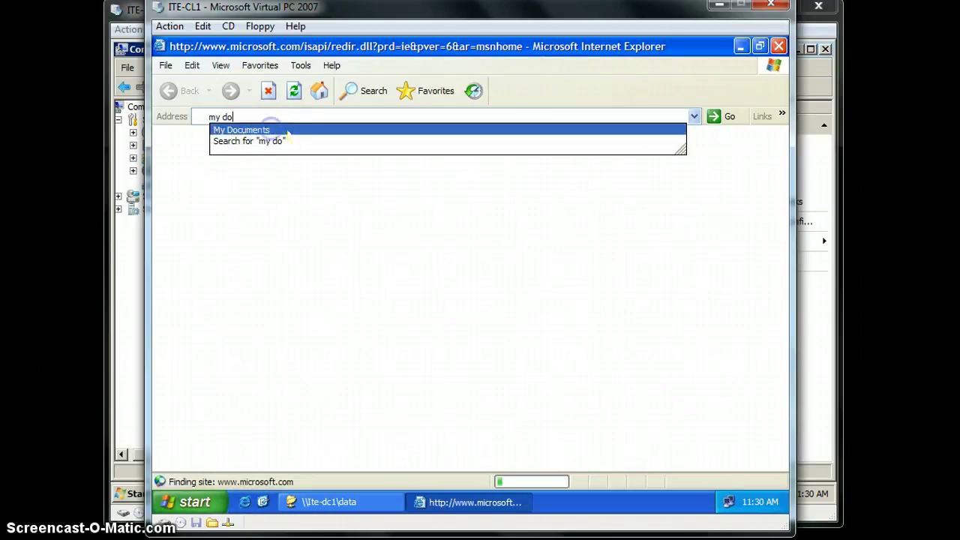
click(299, 139)
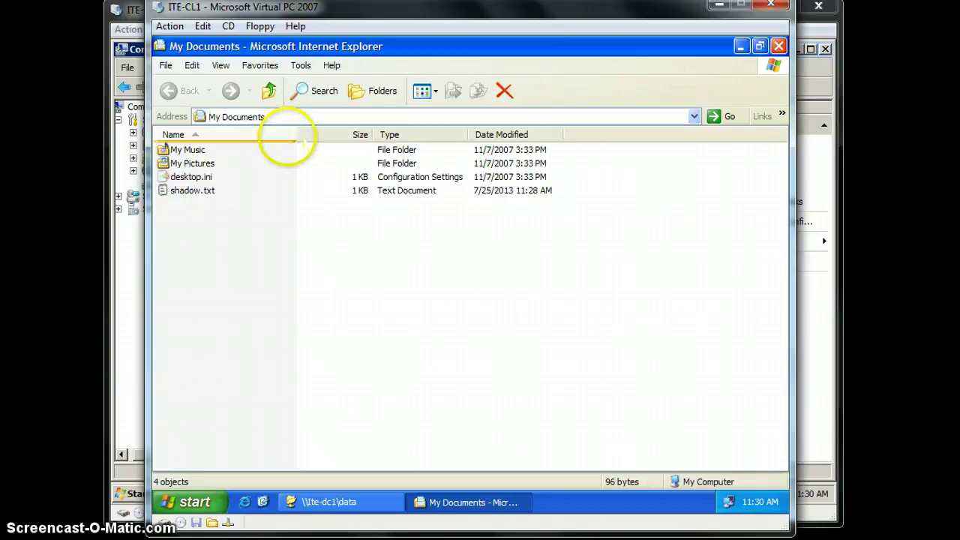
double_click(196, 190)
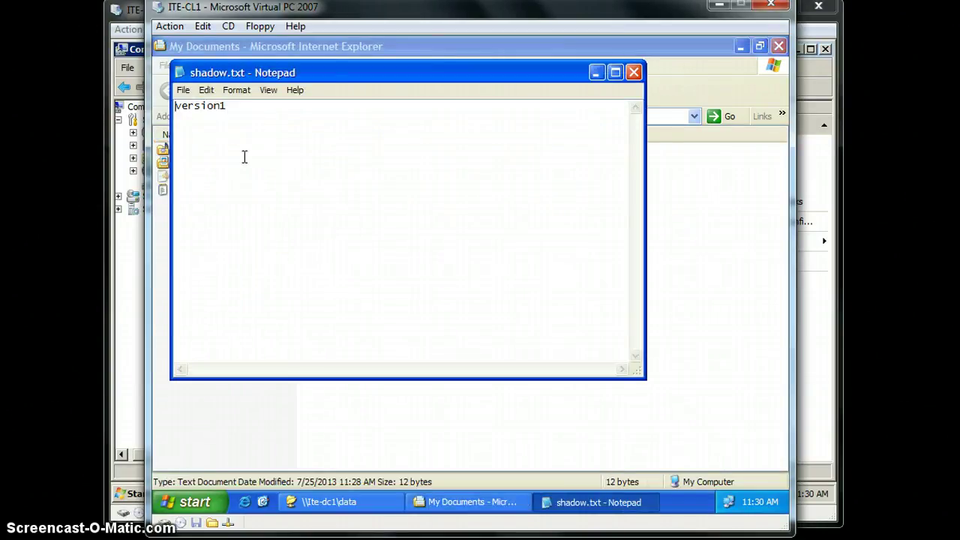
click(634, 72)
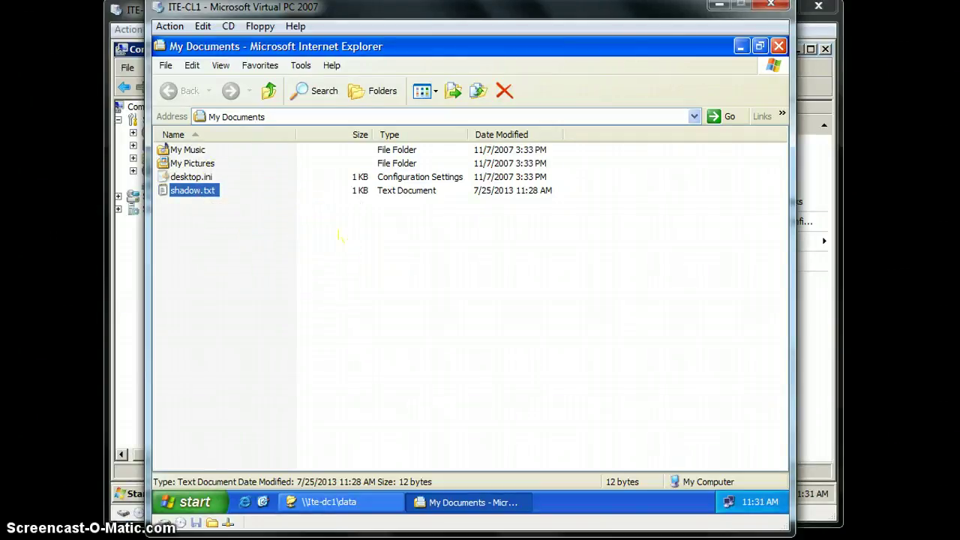
Step: Delete My Music, My Pictures and desktop.ini from My Documents
drag(255, 171, 158, 143)
drag(253, 172, 185, 150)
key(Delete)
click(512, 298)
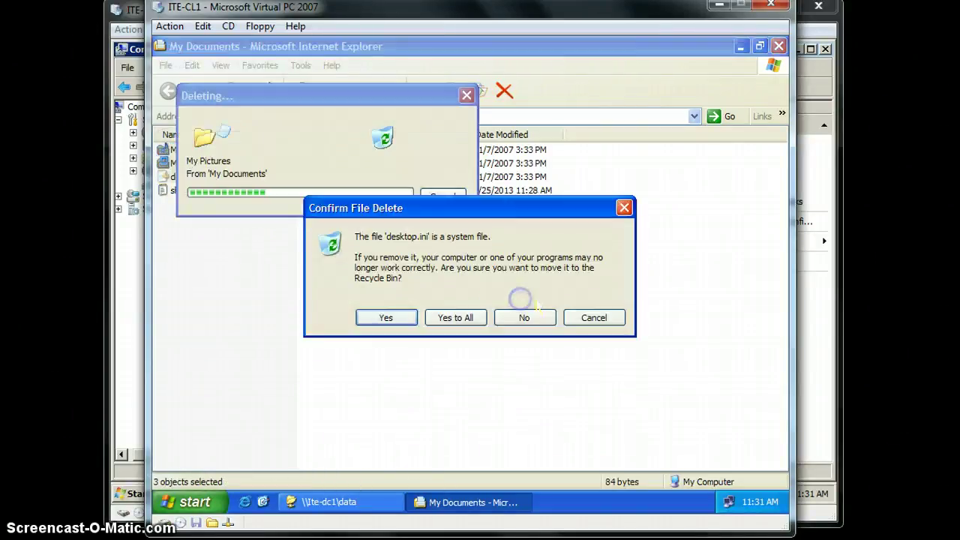
click(385, 317)
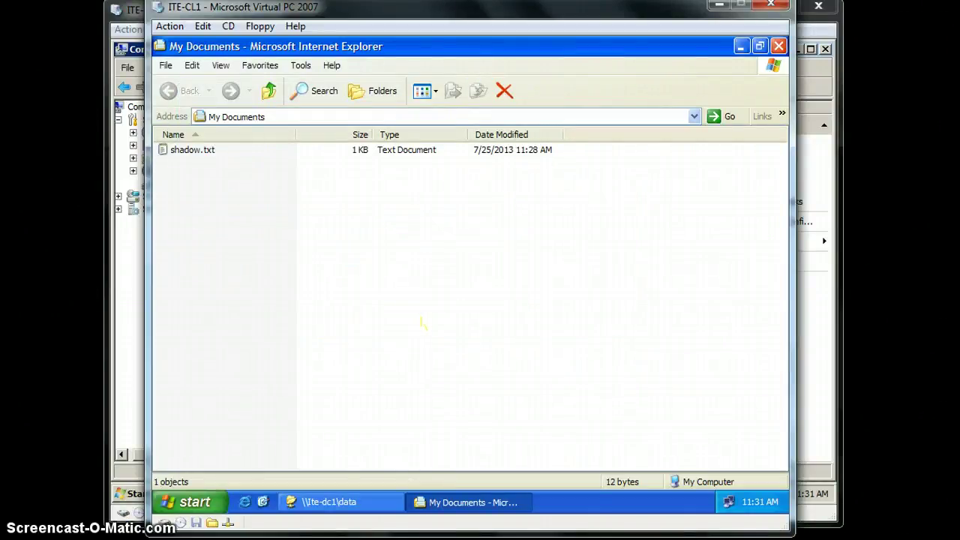
Step: Browse to \\ITE in the address bar to list the server's shares
click(276, 115)
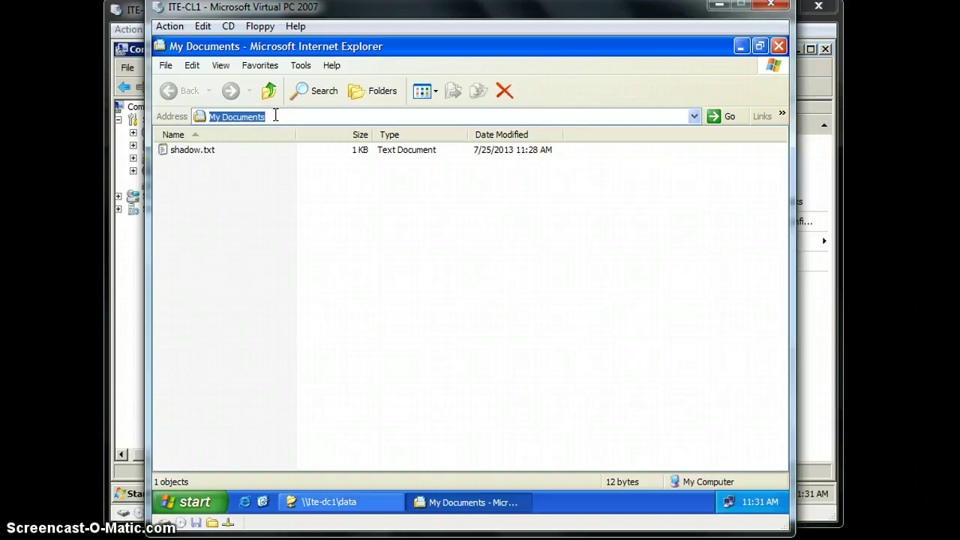
text(\\)
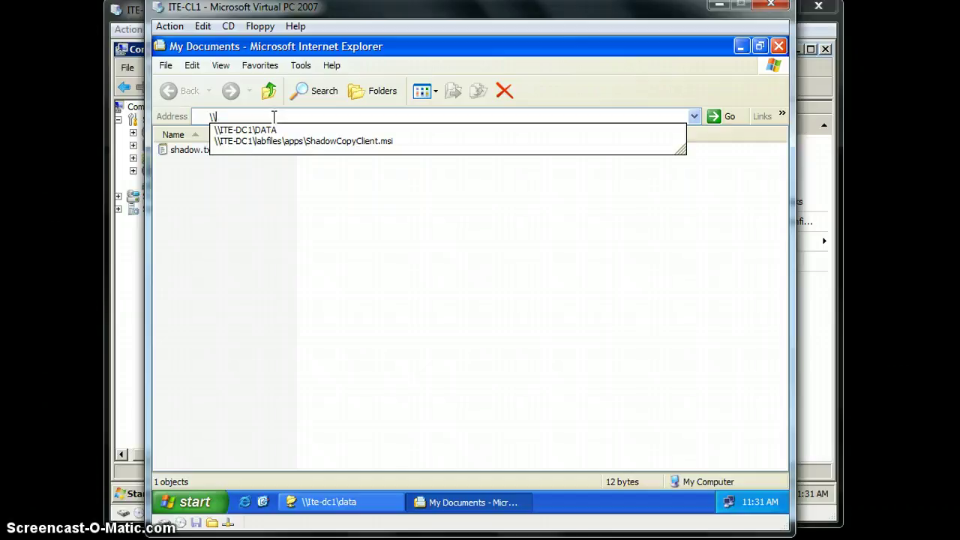
text(ITE-DC1)
key(Return)
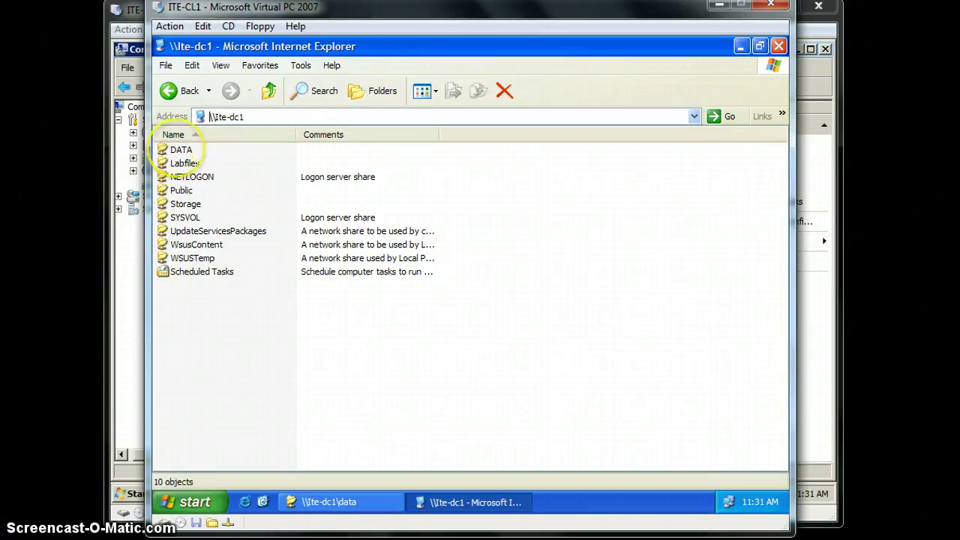
Step: Restore the DATA share to its 11:29 AM previous version from its Properties dialog
right_click(180, 150)
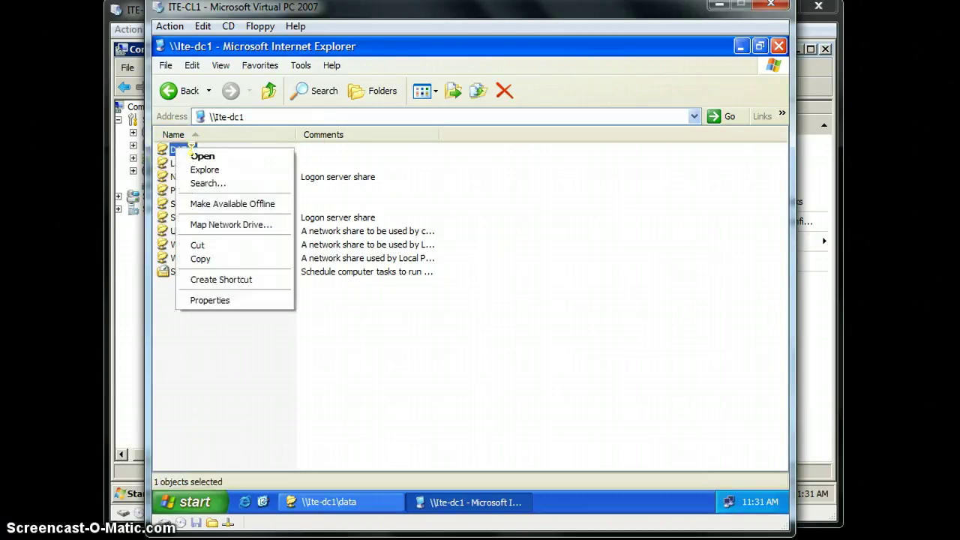
click(227, 301)
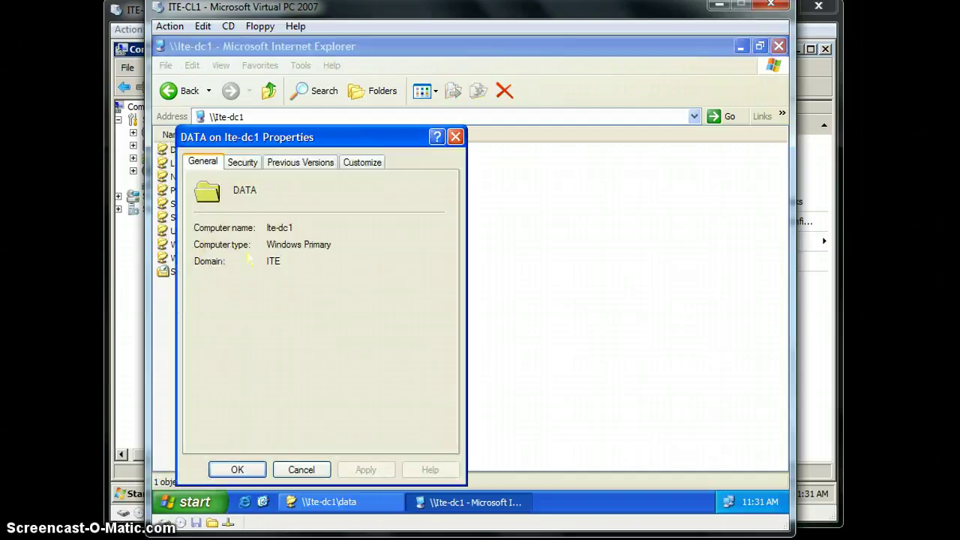
click(300, 162)
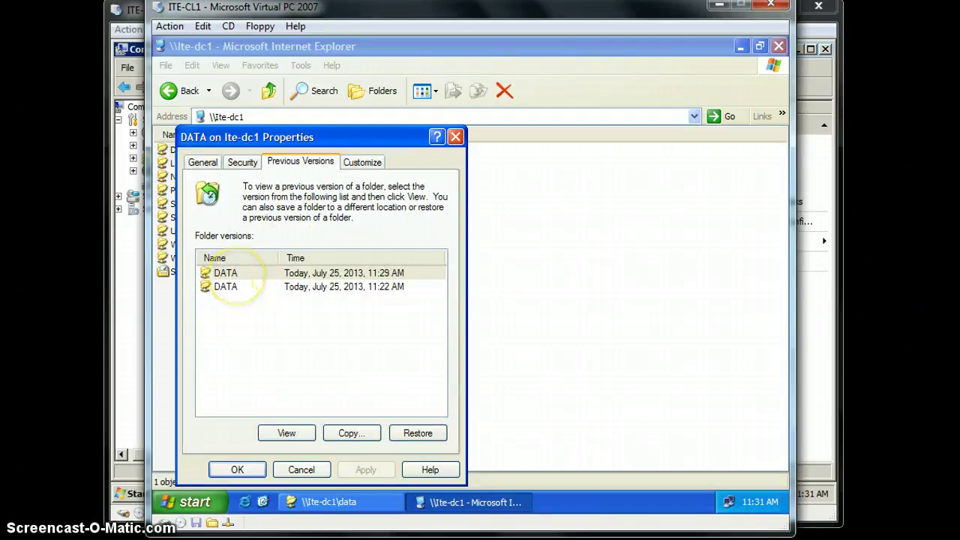
click(225, 273)
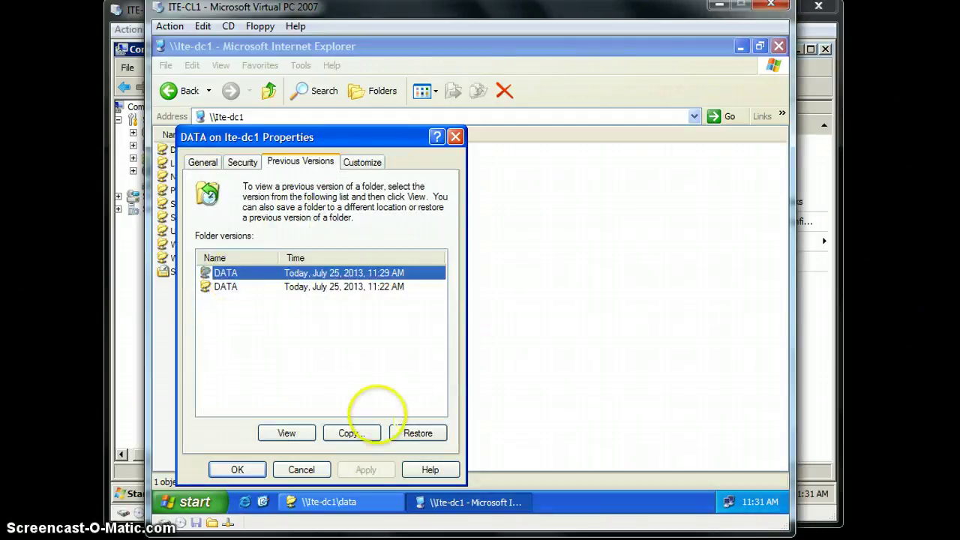
click(418, 433)
click(443, 329)
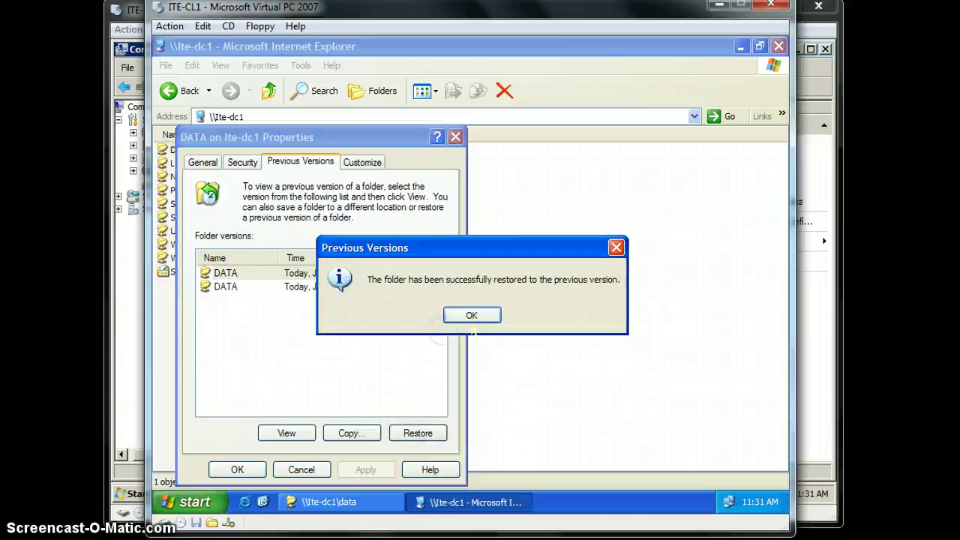
key(Return)
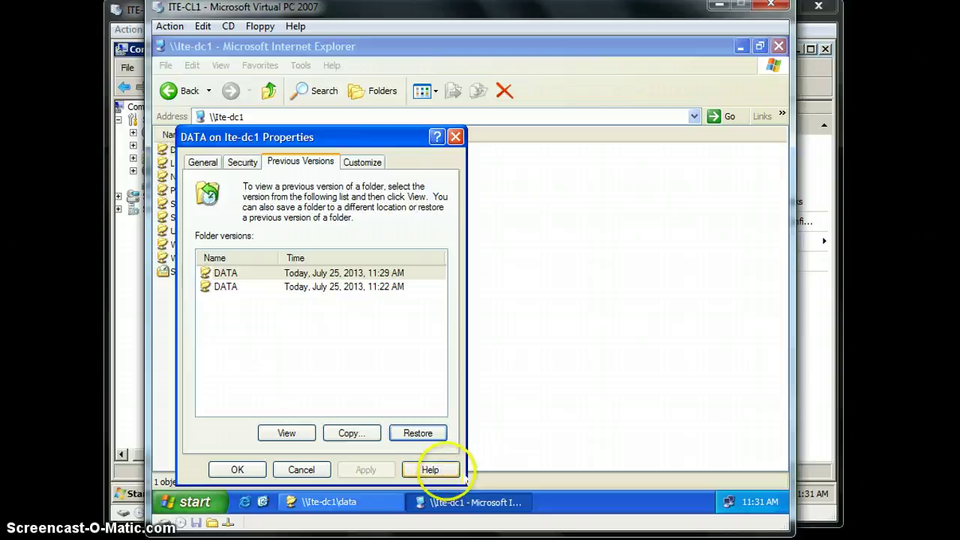
click(319, 469)
click(258, 117)
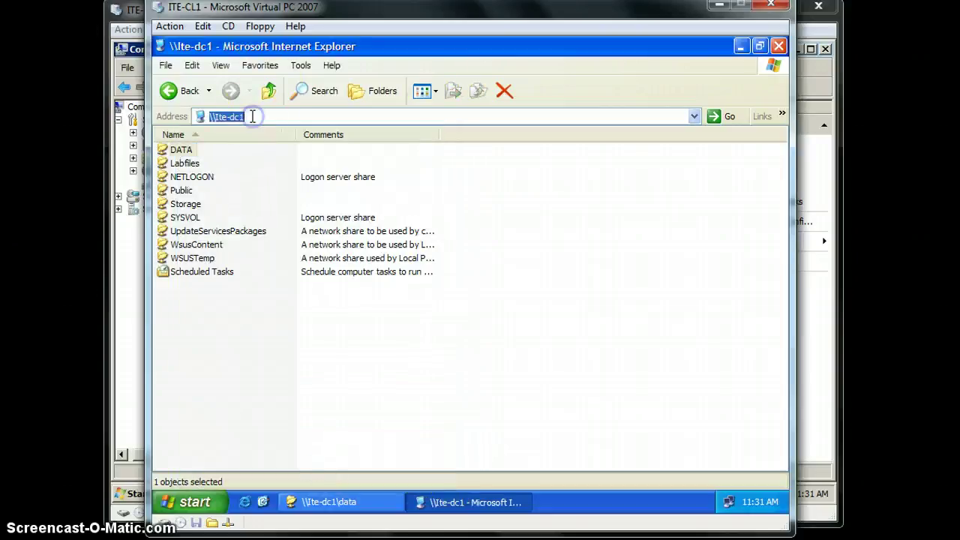
Step: Open the DATA share on ITE-DC1 from the address bar autocomplete
click(259, 117)
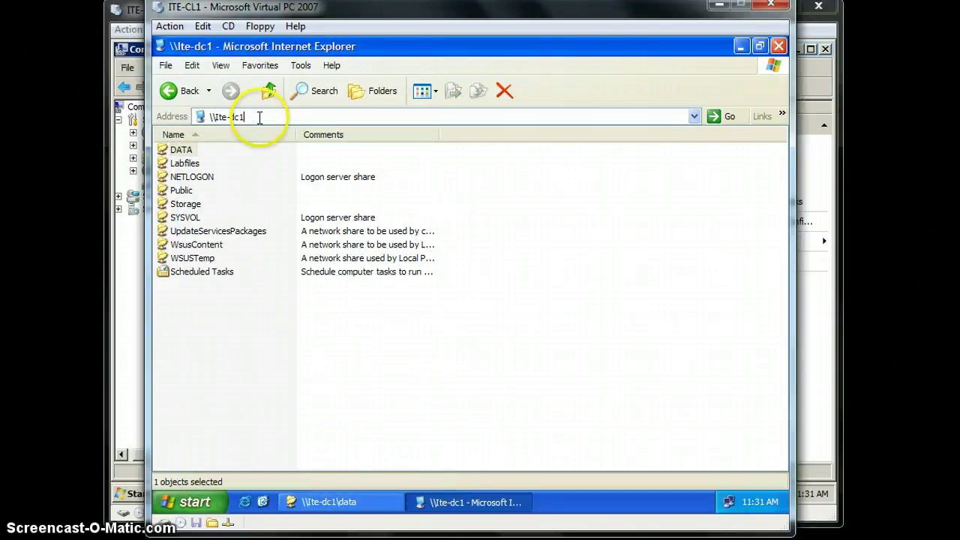
text(\)
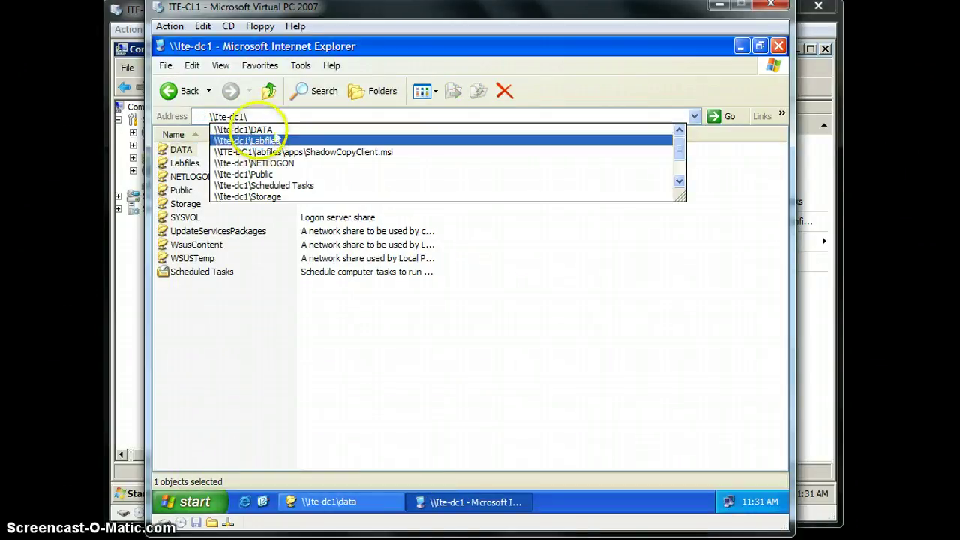
click(258, 129)
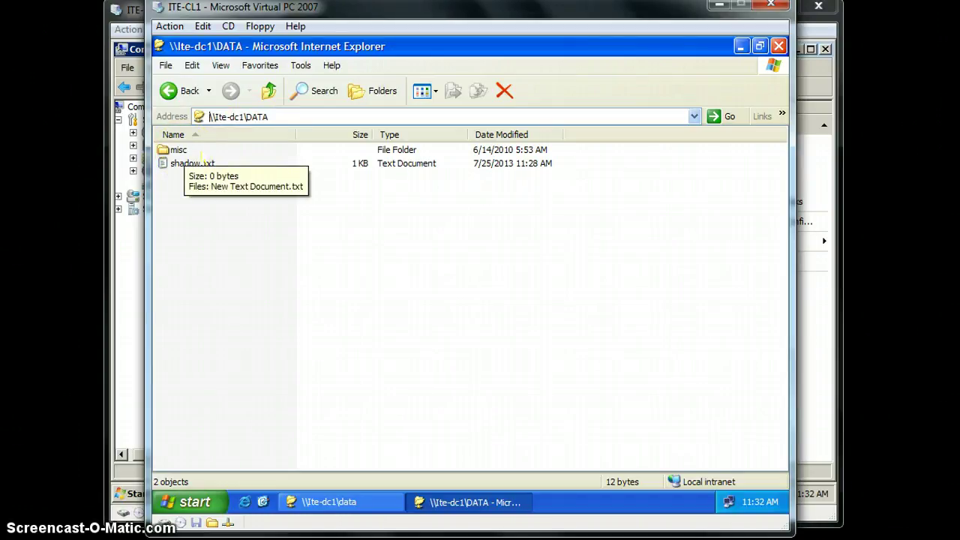
Step: Confirm shadow.txt reads version1 and misc is back, then close the share-list window
double_click(183, 163)
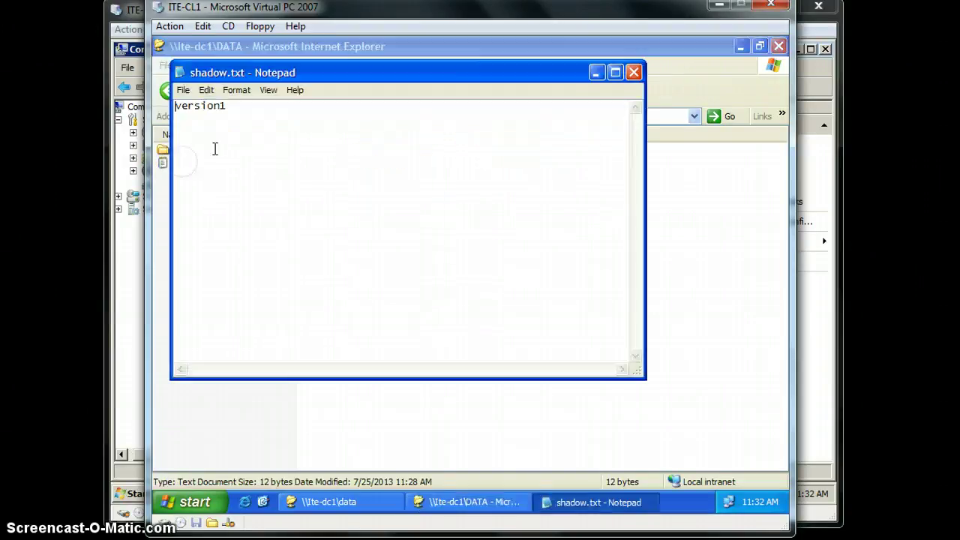
click(633, 72)
double_click(182, 150)
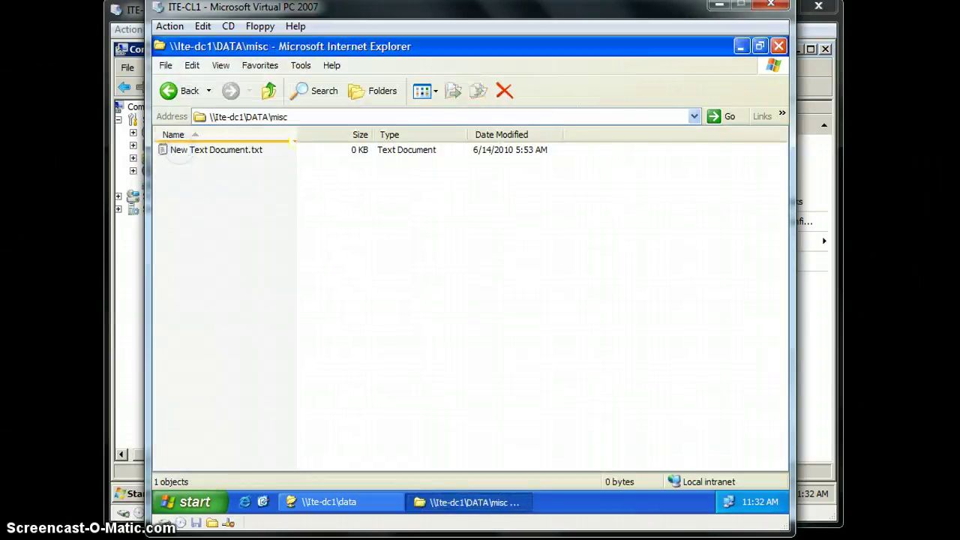
click(169, 91)
click(169, 91)
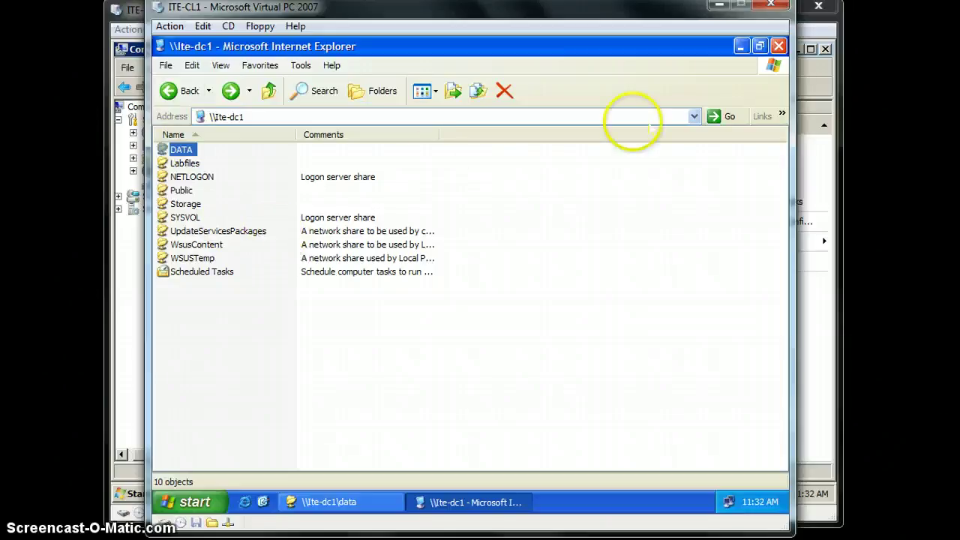
click(778, 46)
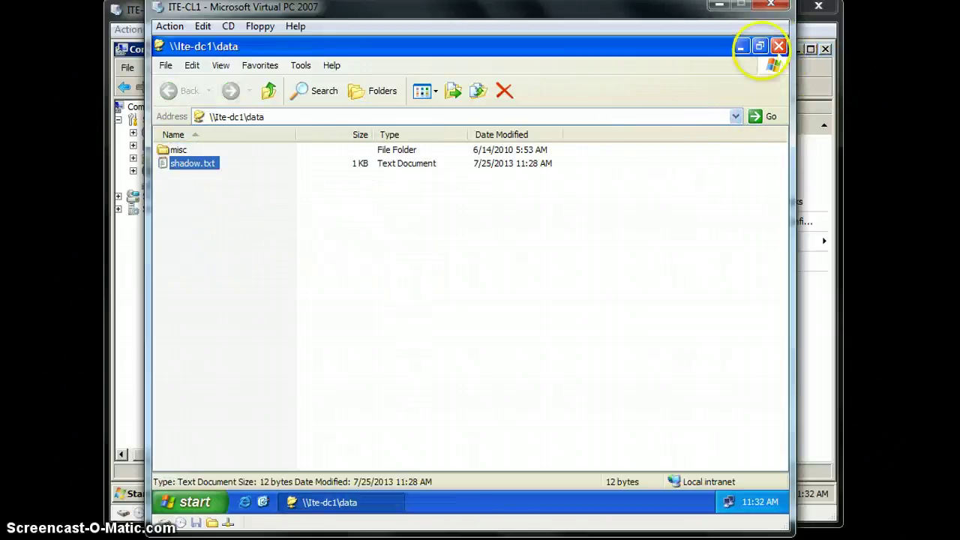
Step: Close the DATA folder window and run the 'share' command from Start > Run
click(779, 46)
click(197, 501)
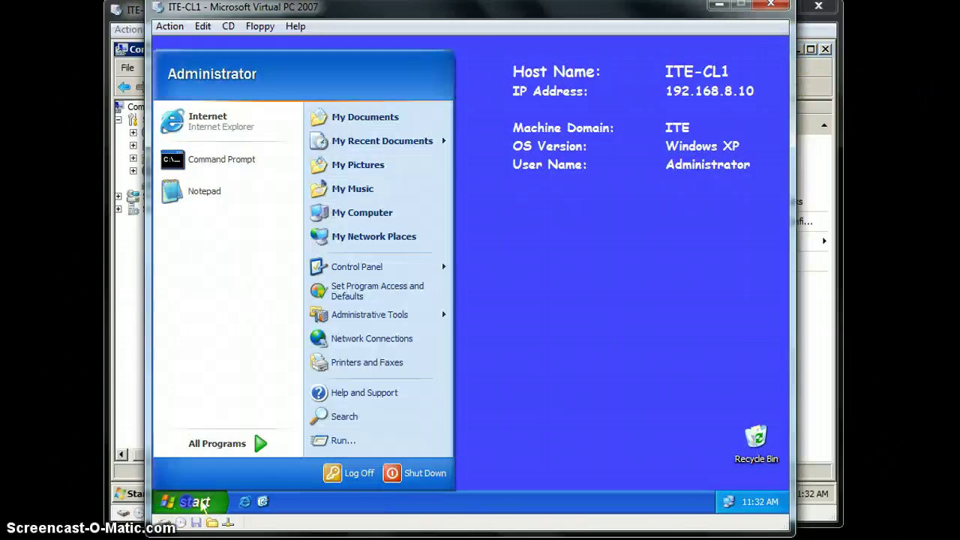
click(343, 440)
text(shar)
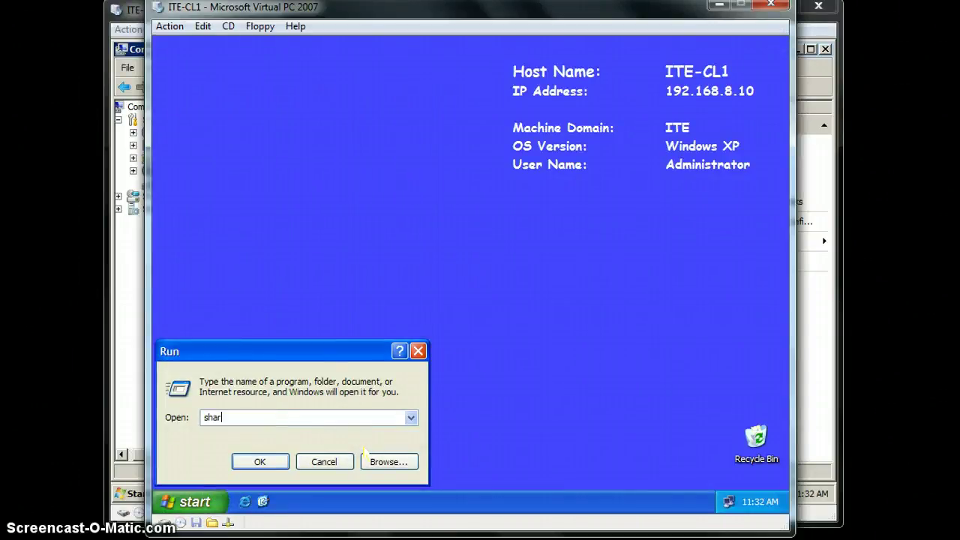
text(e)
key(Return)
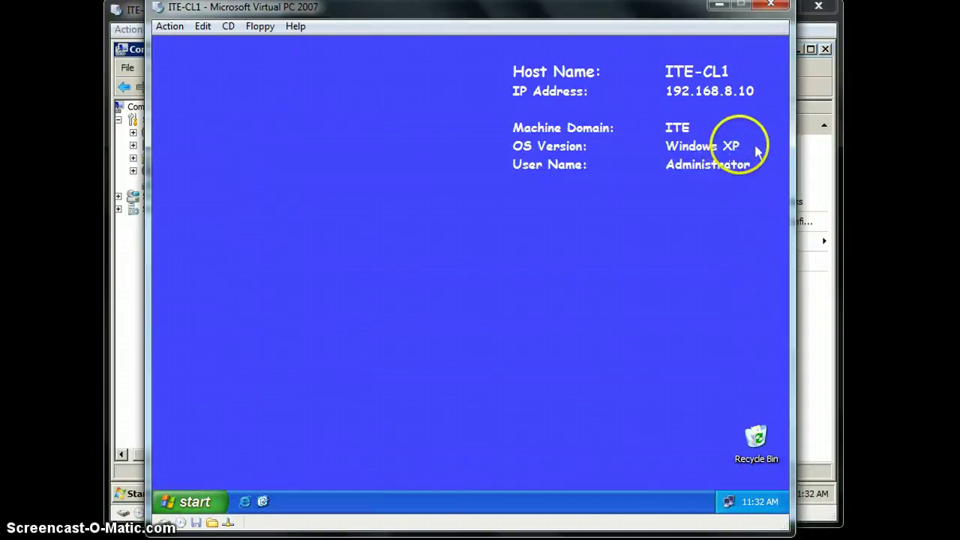
Step: Close the XP virtual machine's window to bring up its Close dialog
click(228, 504)
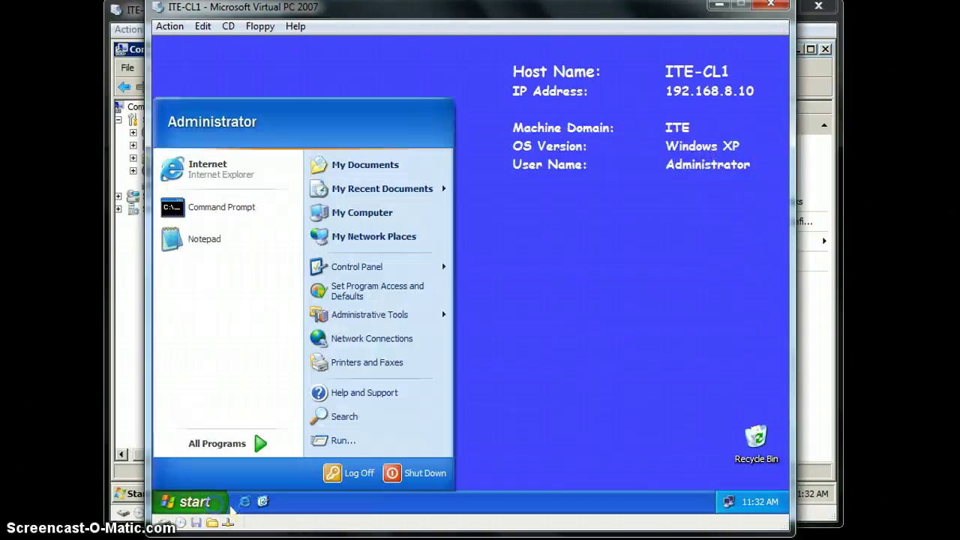
click(637, 312)
click(776, 9)
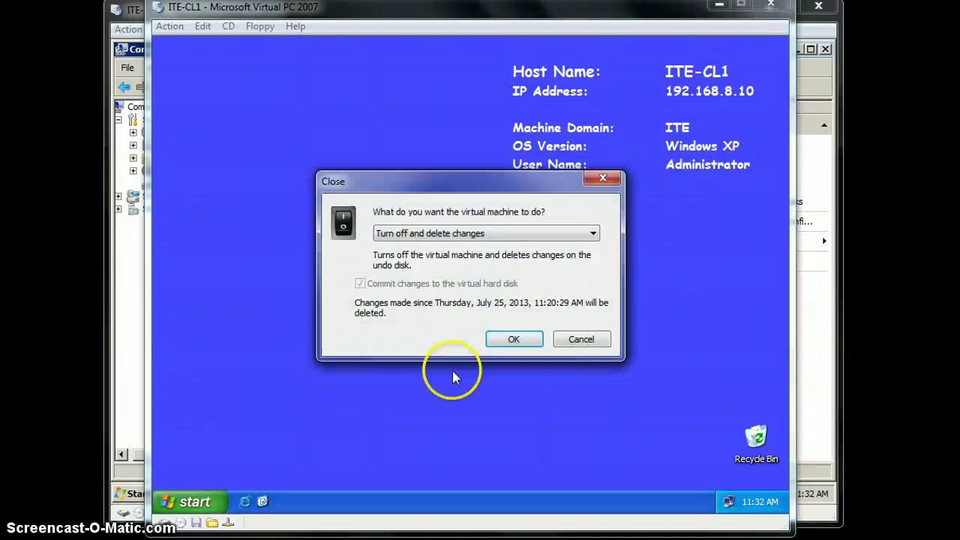